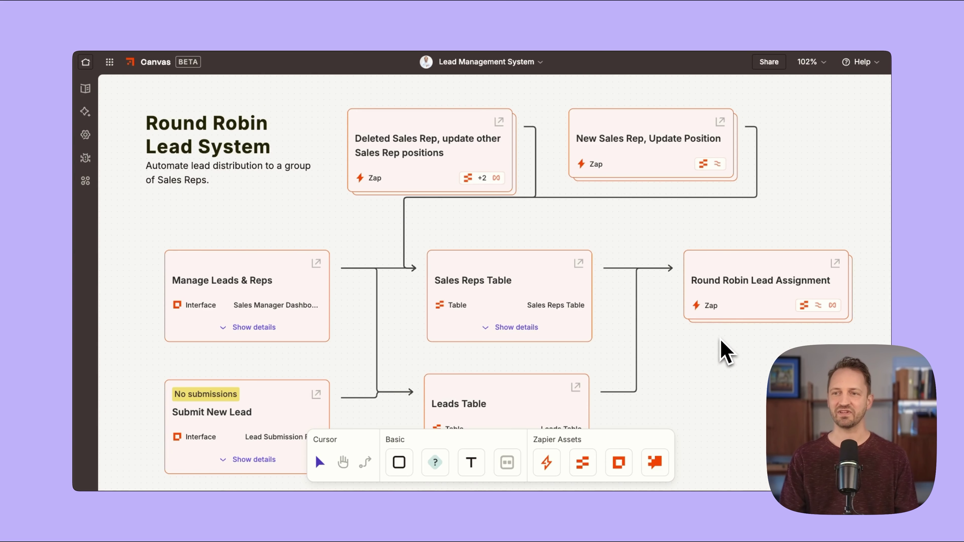
Scroll the canvas, then expand and collapse the Round Robin Zap's step list.
scroll(709, 349, "right", 2)
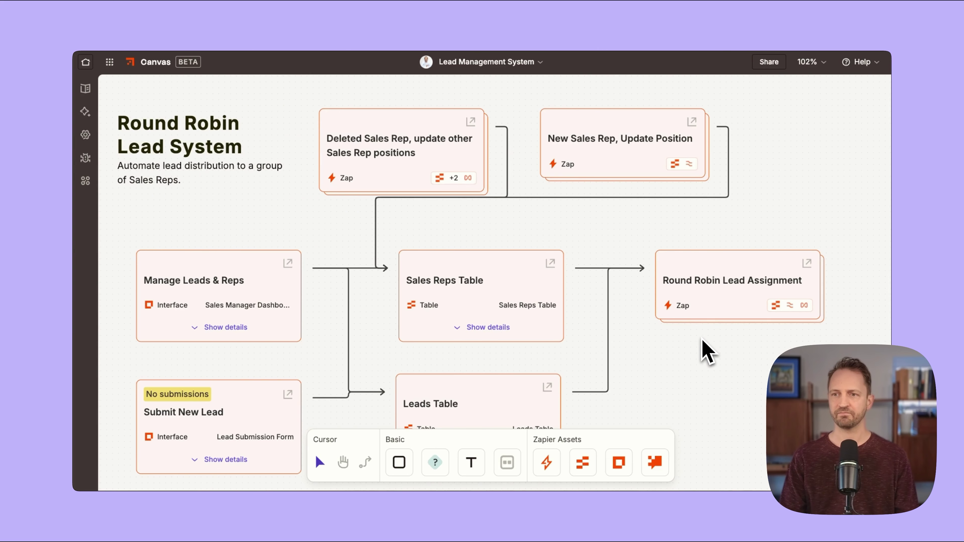
scroll(703, 353, "down", 2)
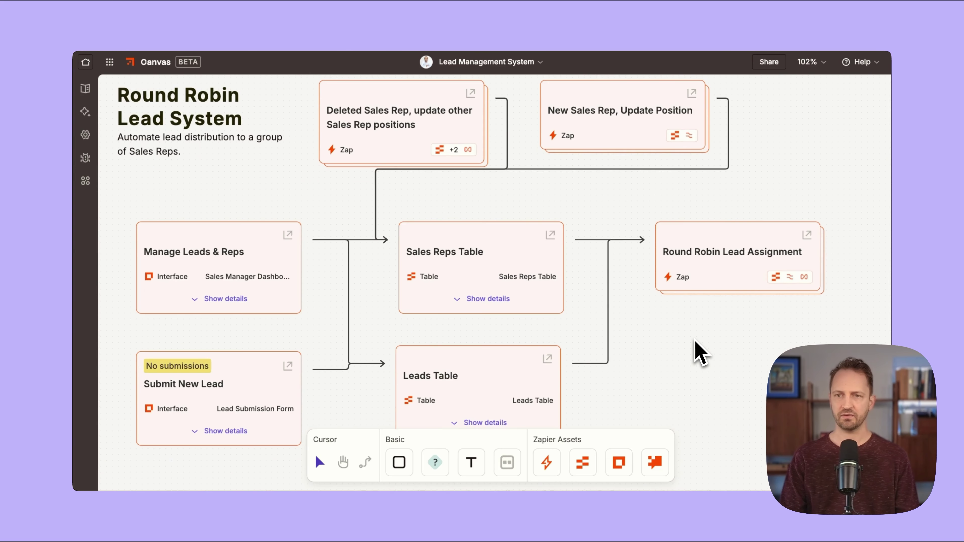
scroll(695, 341, "down", 3)
scroll(699, 355, "down", 2)
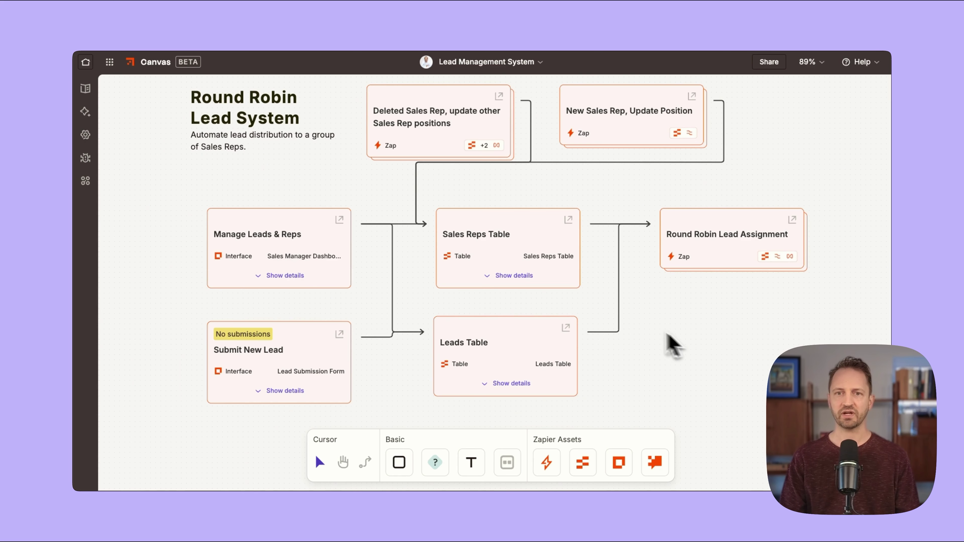
mouse_move(350, 246)
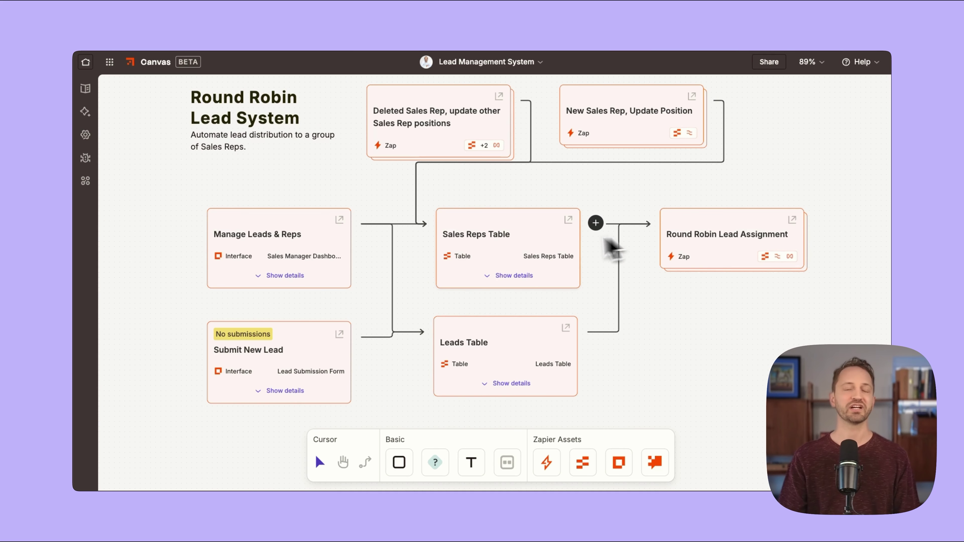
mouse_move(770, 262)
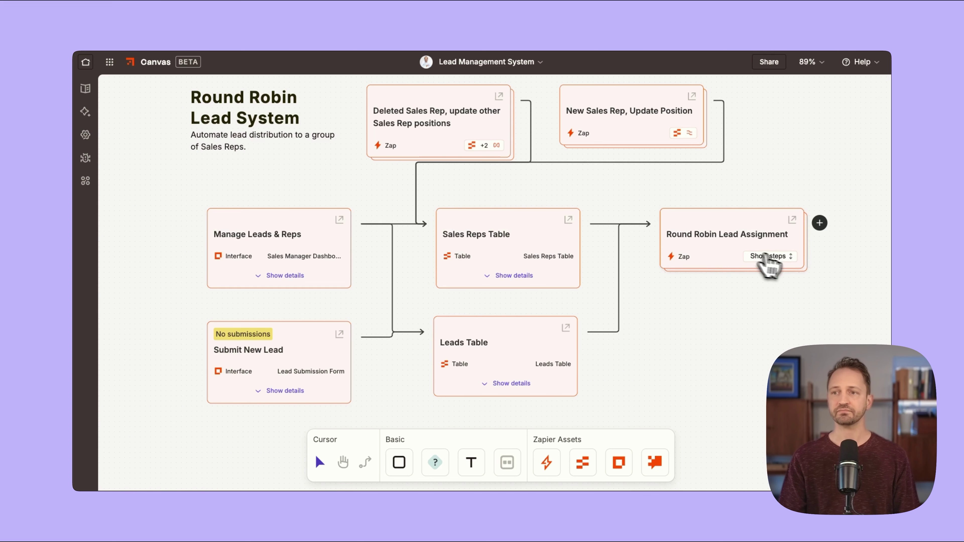
left_click(788, 259)
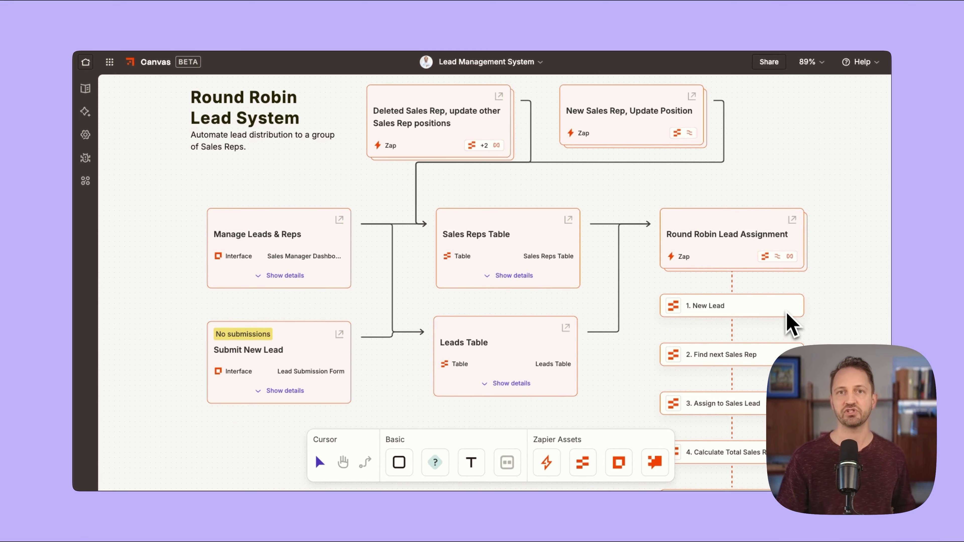
mouse_move(811, 276)
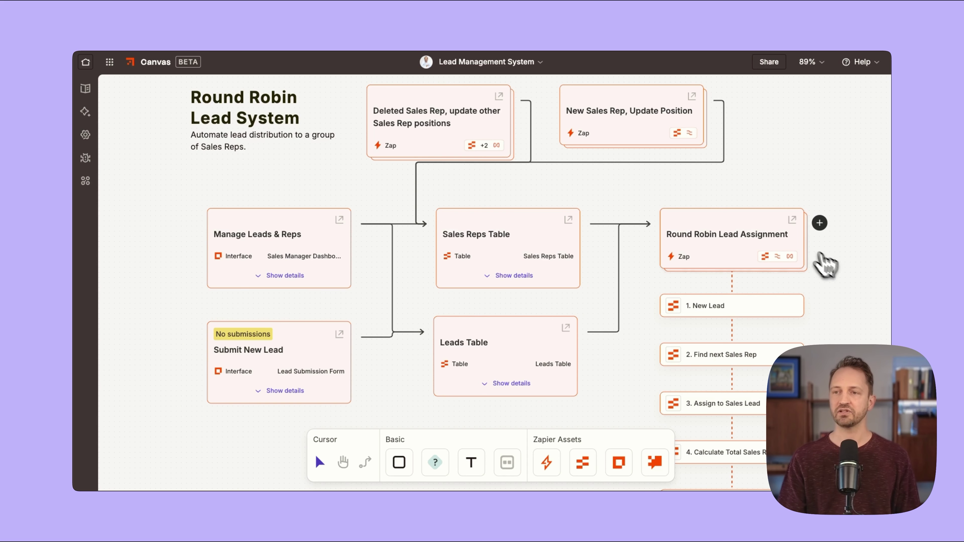
left_click(785, 256)
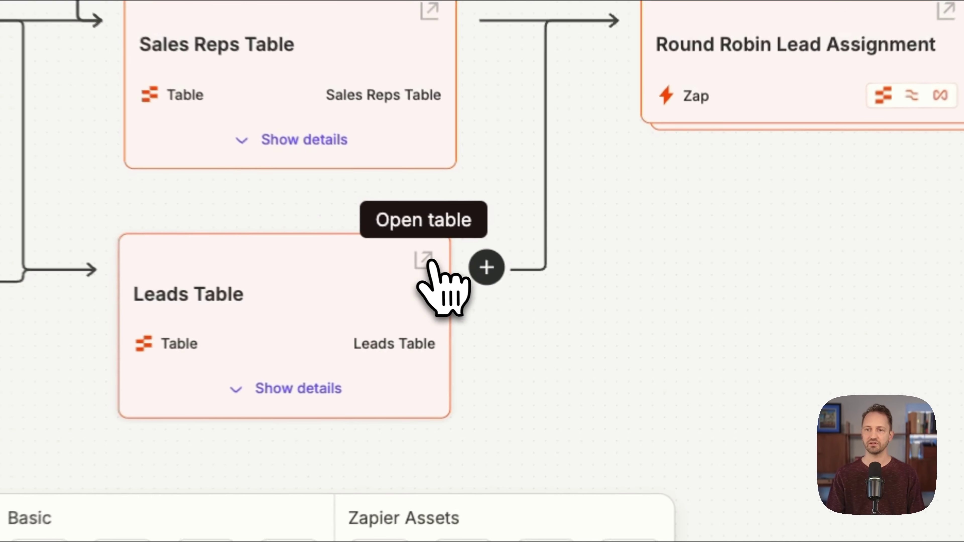
Inspect the Leads Table and its assignment status choices without changing anything.
left_click(424, 261)
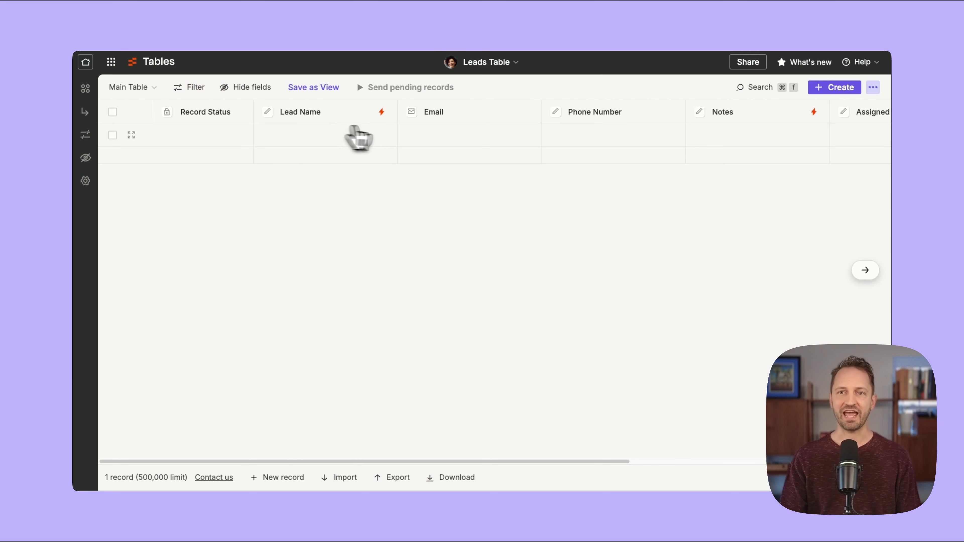
scroll(455, 129, "right", 5)
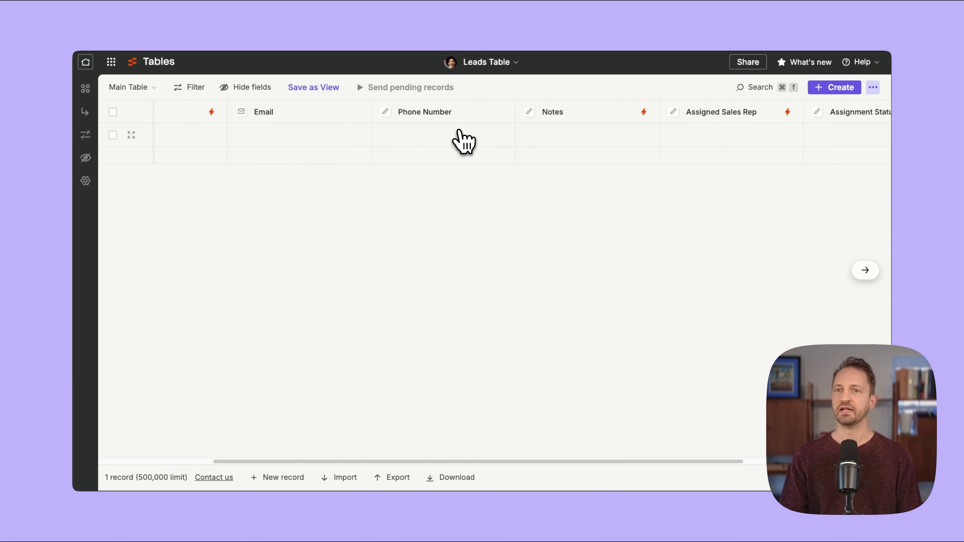
scroll(429, 133, "right", 3)
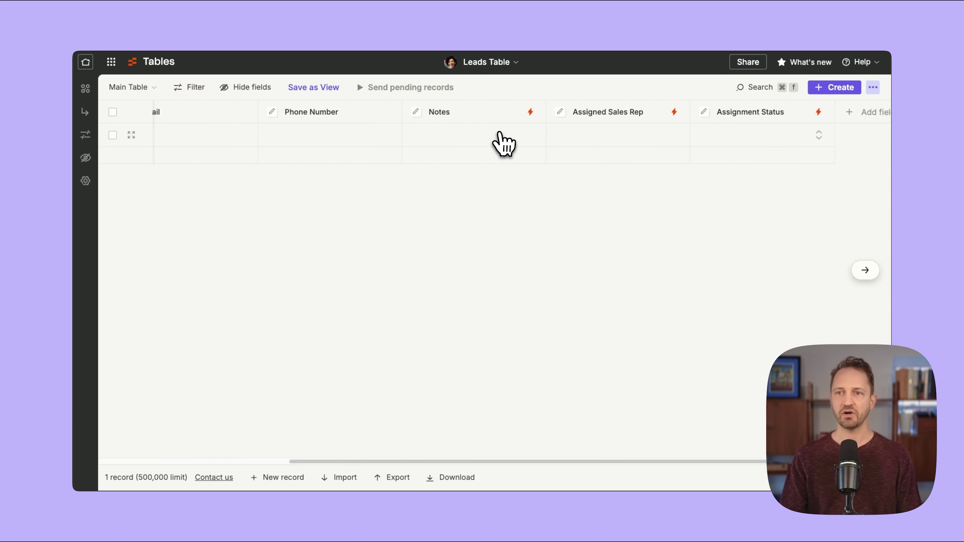
scroll(493, 133, "right", 4)
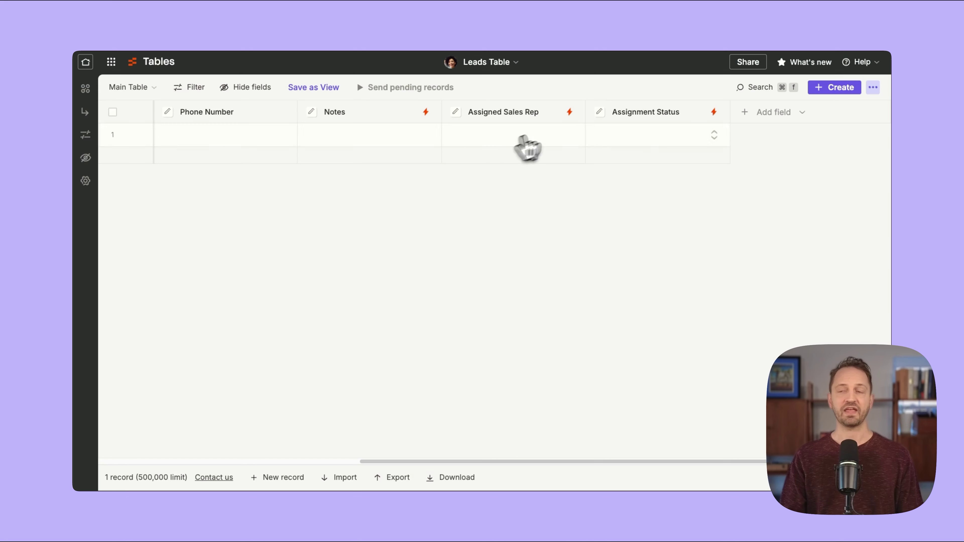
left_click(714, 135)
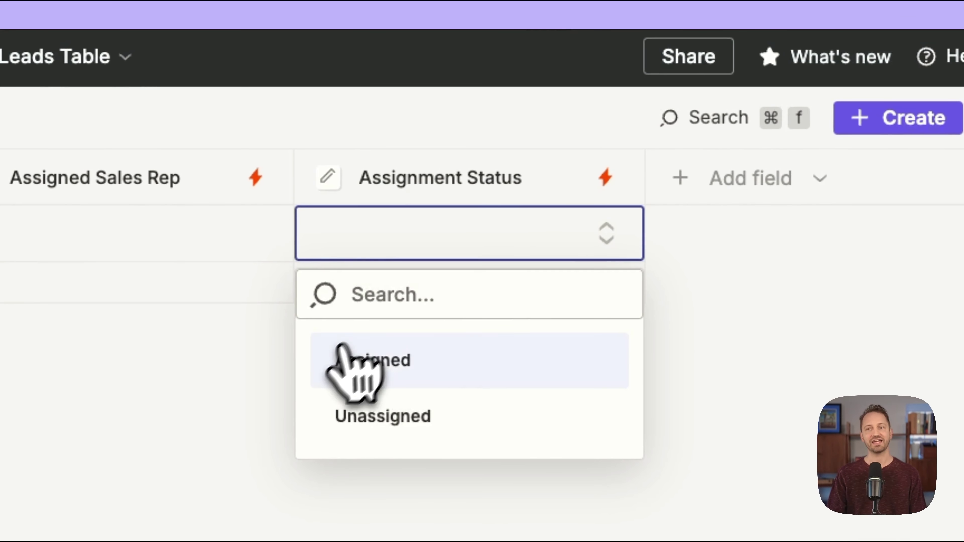
left_click(148, 477)
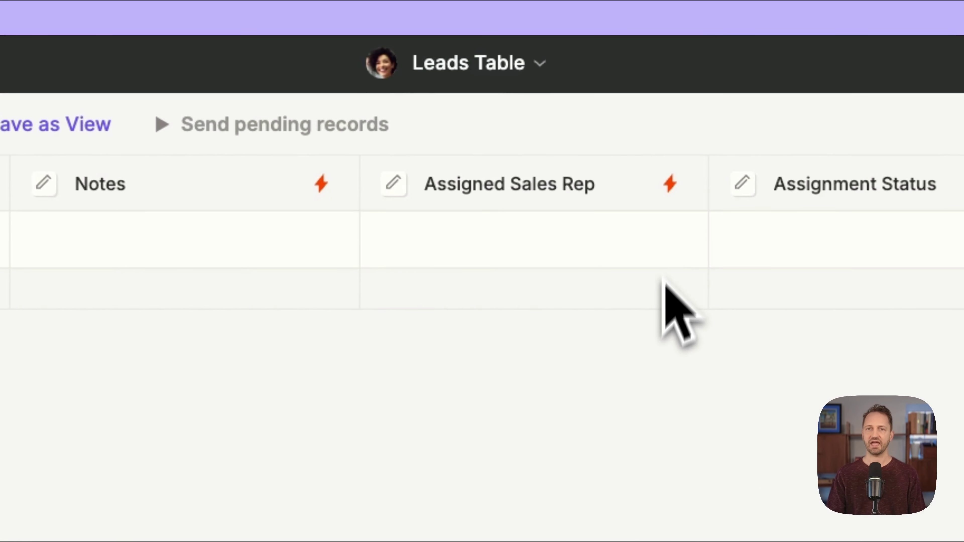
scroll(665, 284, "left", 10)
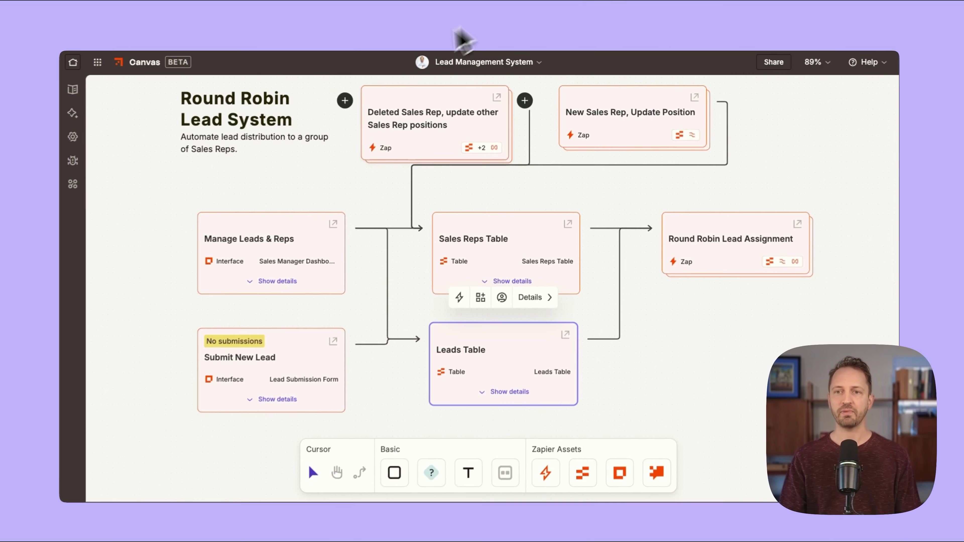
Browse the Sales Reps Table's columns.
left_click(568, 220)
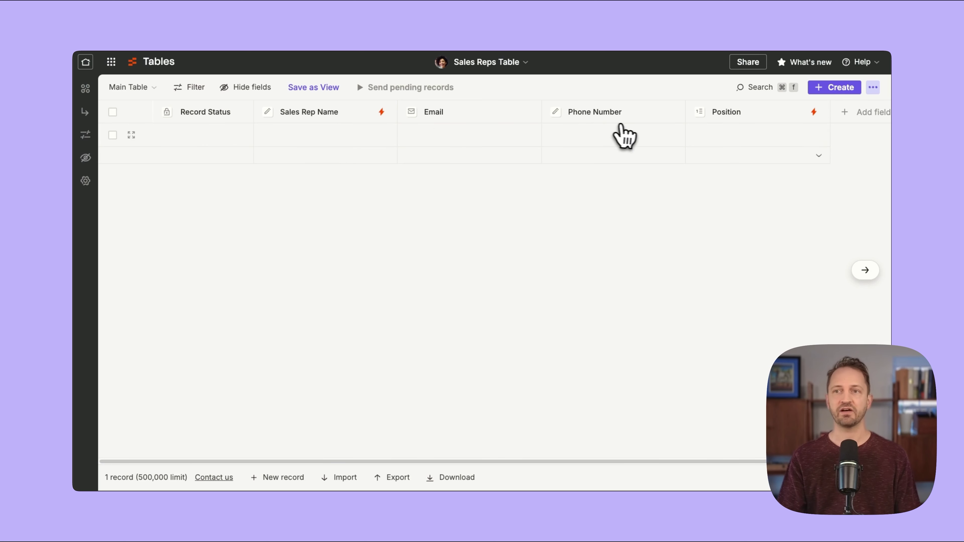
scroll(625, 137, "right", 3)
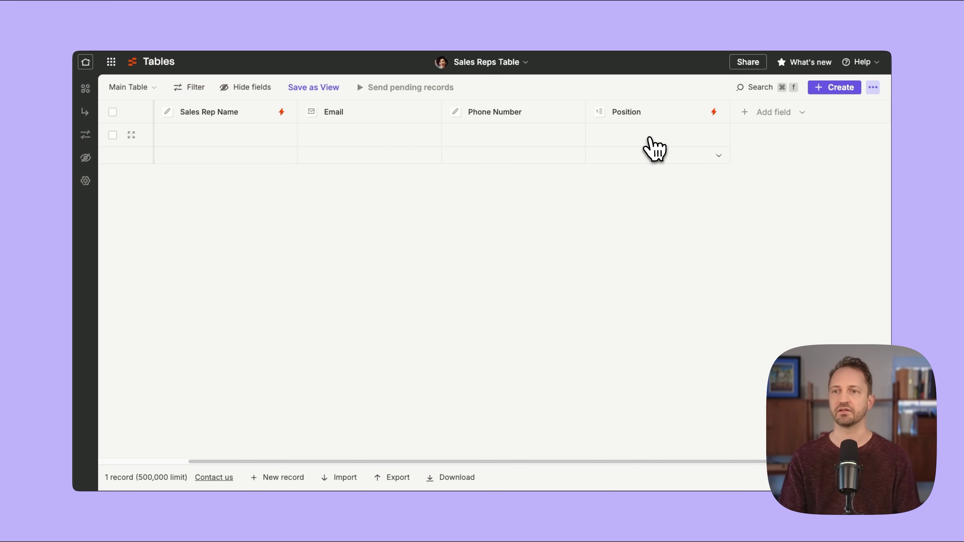
scroll(651, 147, "left", 3)
scroll(655, 159, "left", 2)
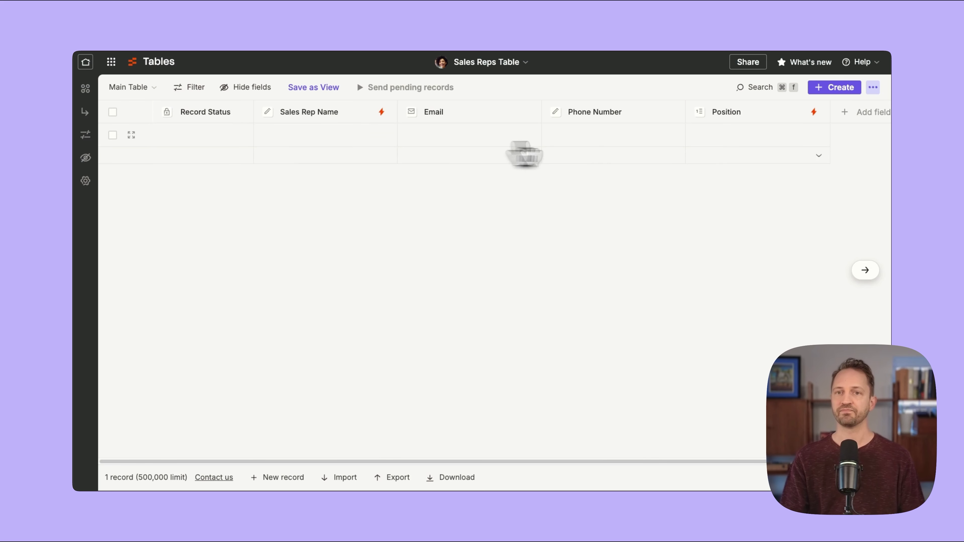
Back on the lead system canvas, deselect Sales Reps Table and open the Round Robin Lead Assignment Zap.
left_click(606, 8)
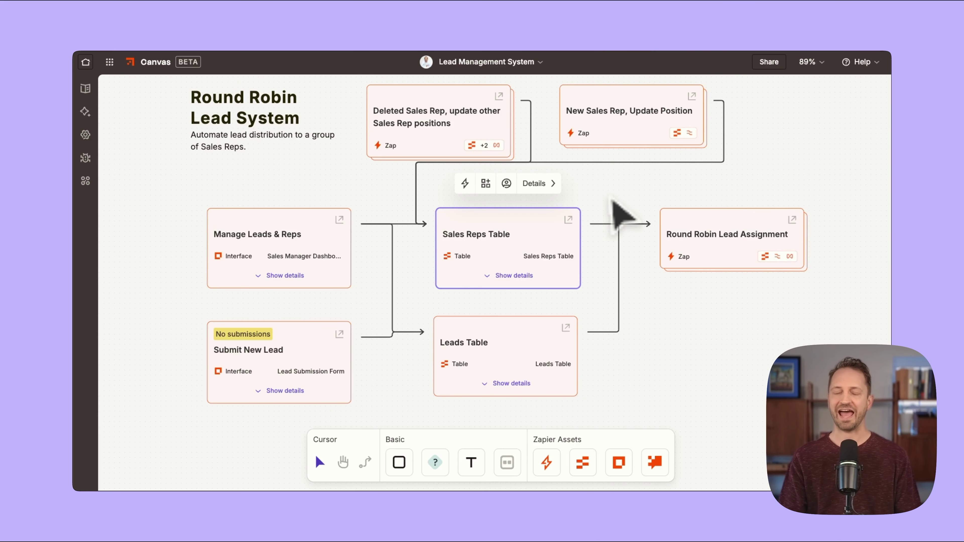
left_click(620, 198)
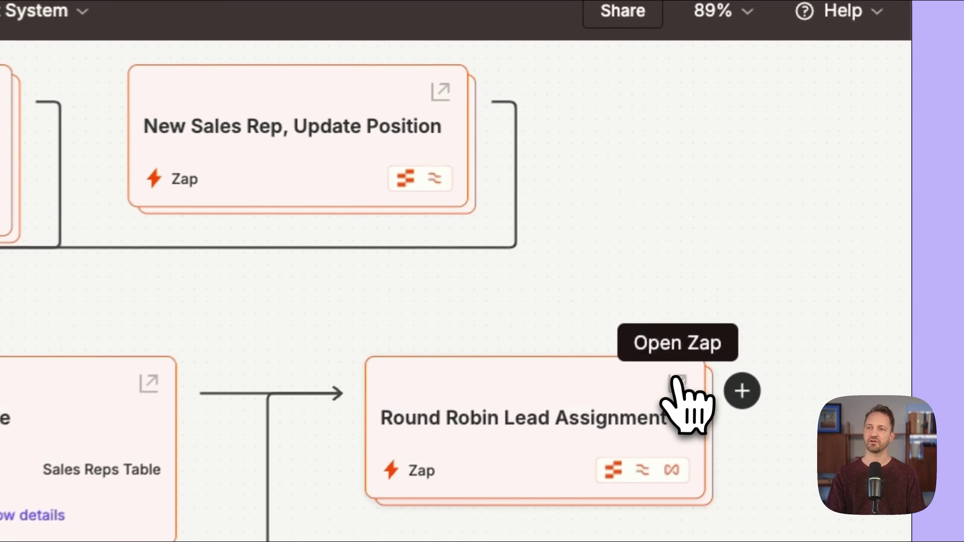
left_click(673, 390)
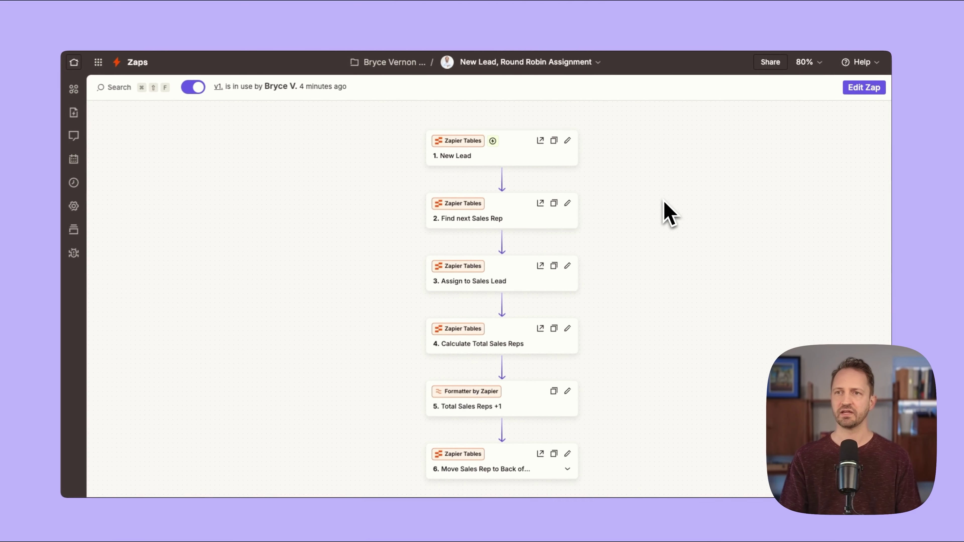
left_click(823, 63)
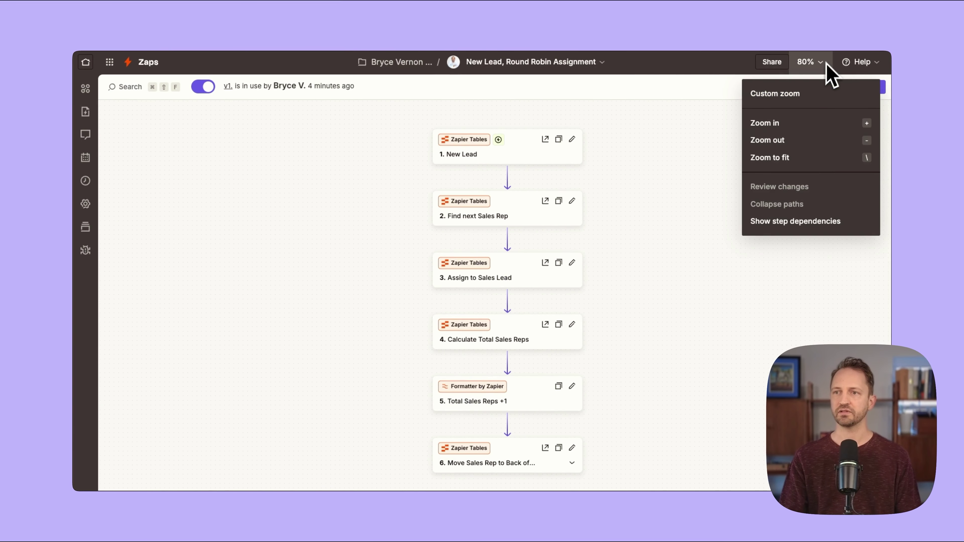
left_click(819, 157)
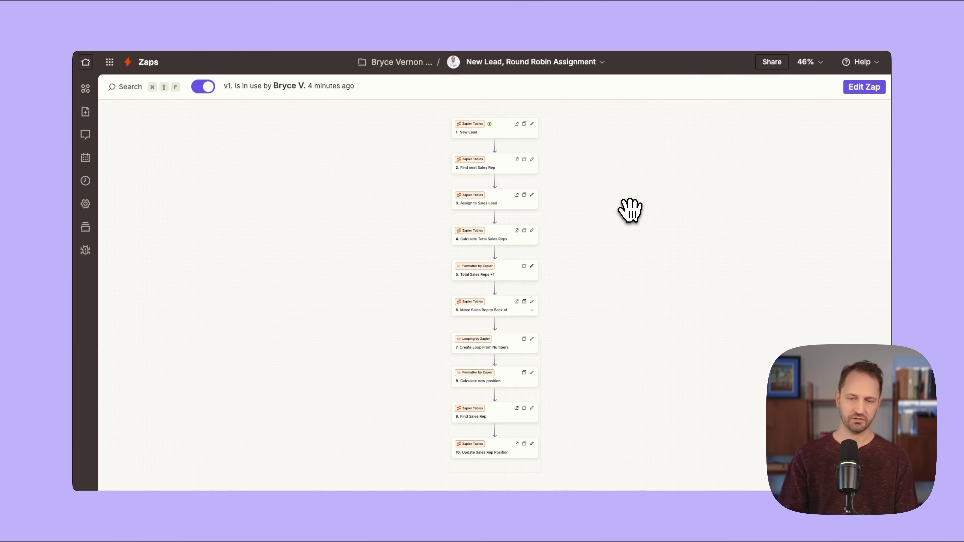
scroll(630, 210, "up", 5)
left_click_drag(587, 200, 572, 287)
scroll(565, 286, "up", 2)
scroll(532, 228, "up", 2)
left_click_drag(531, 228, 626, 220)
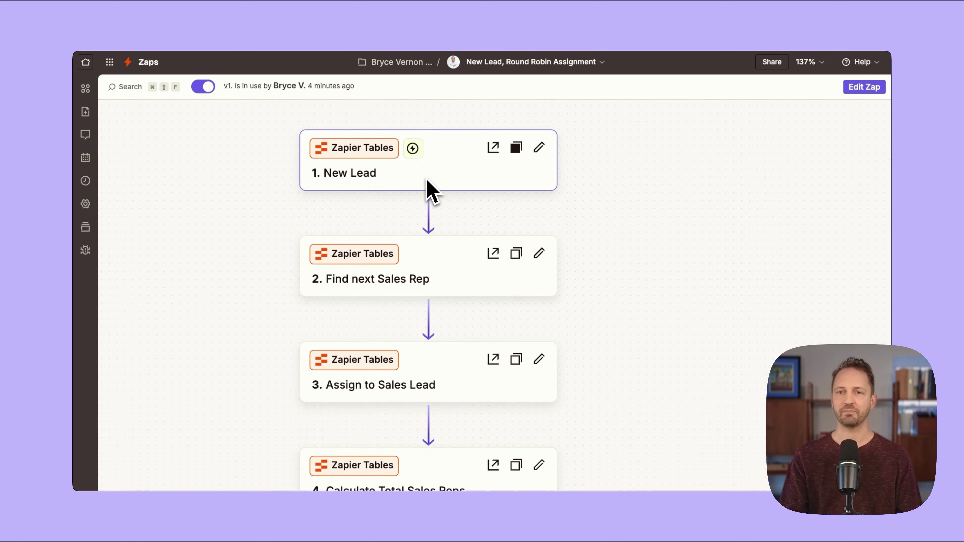
scroll(427, 179, "down", 3)
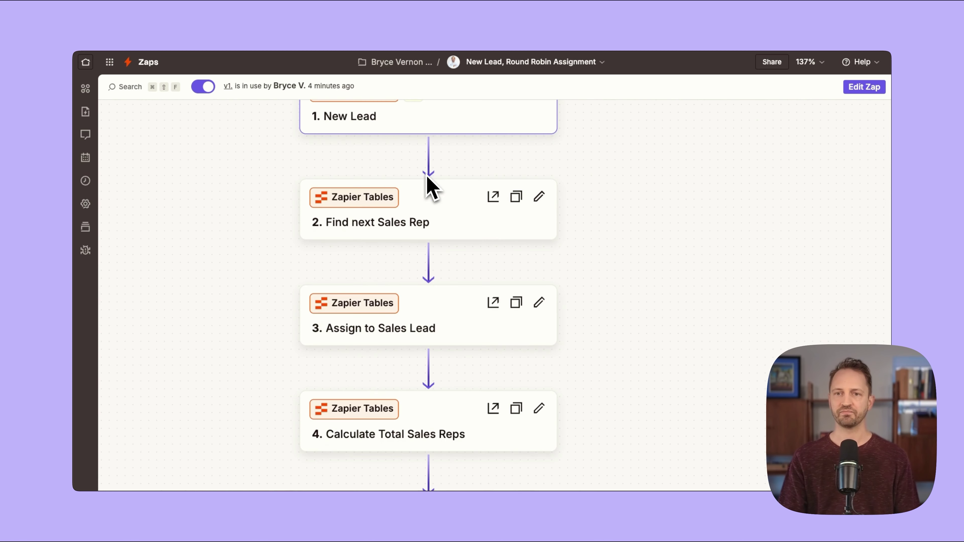
Show step 2 Find next Sales Rep's lookup: data__f4, exact match, value 1.
left_click(437, 224)
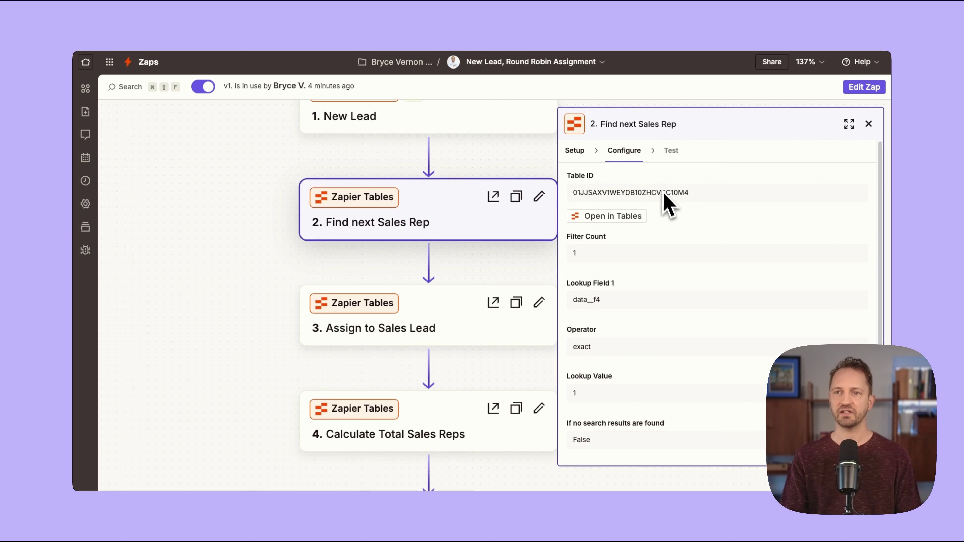
scroll(721, 218, "down", 2)
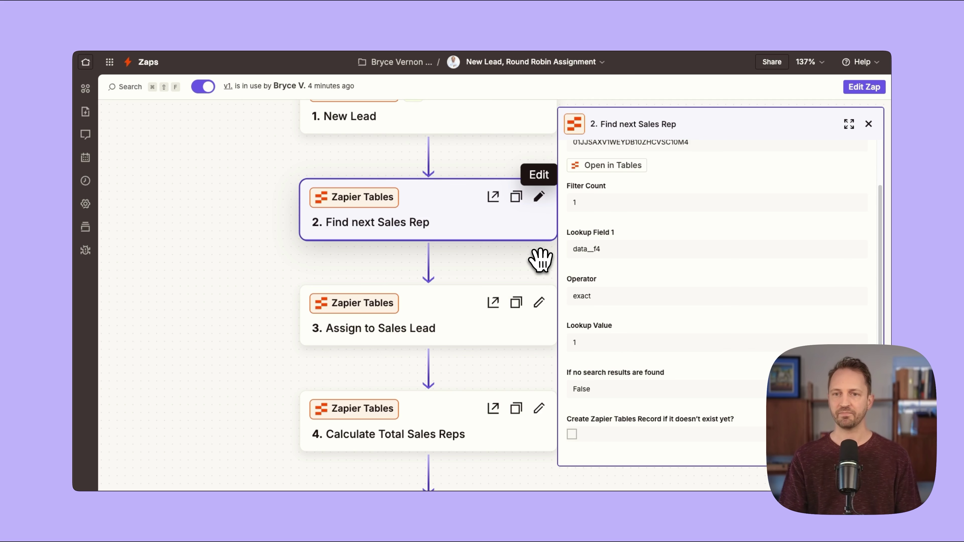
left_click_drag(549, 263, 533, 185)
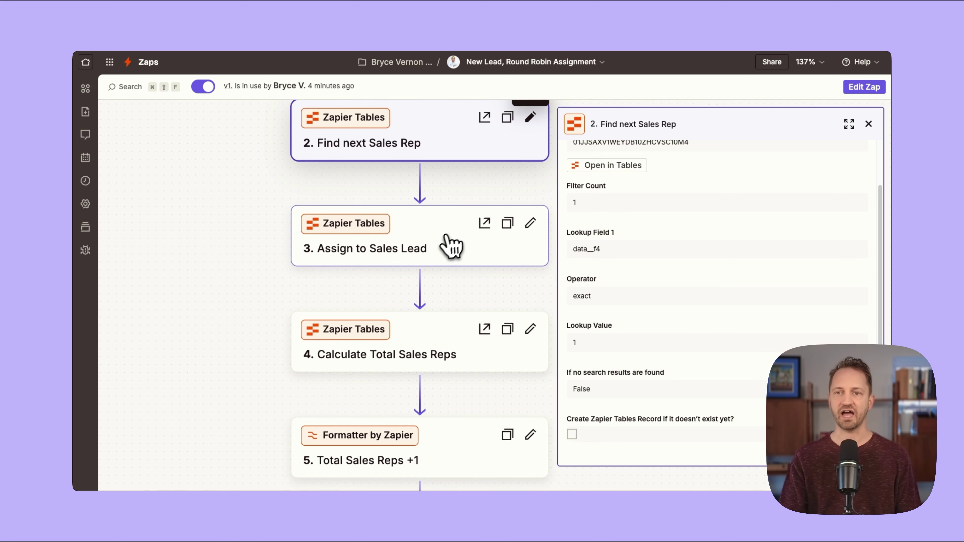
Show step 3's Zapier Tables Update Record setup and check the Leads Table's Assigned Sales Rep field.
left_click(445, 249)
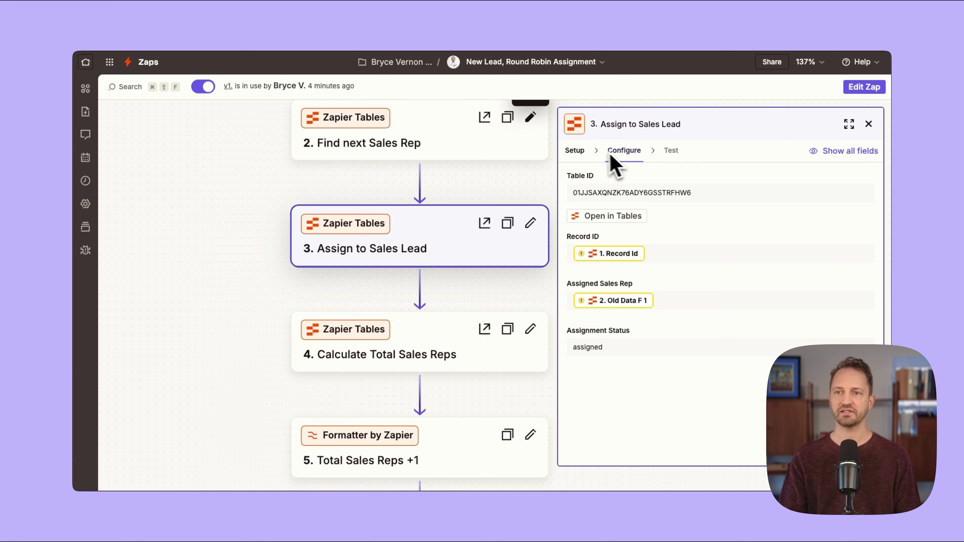
left_click(575, 152)
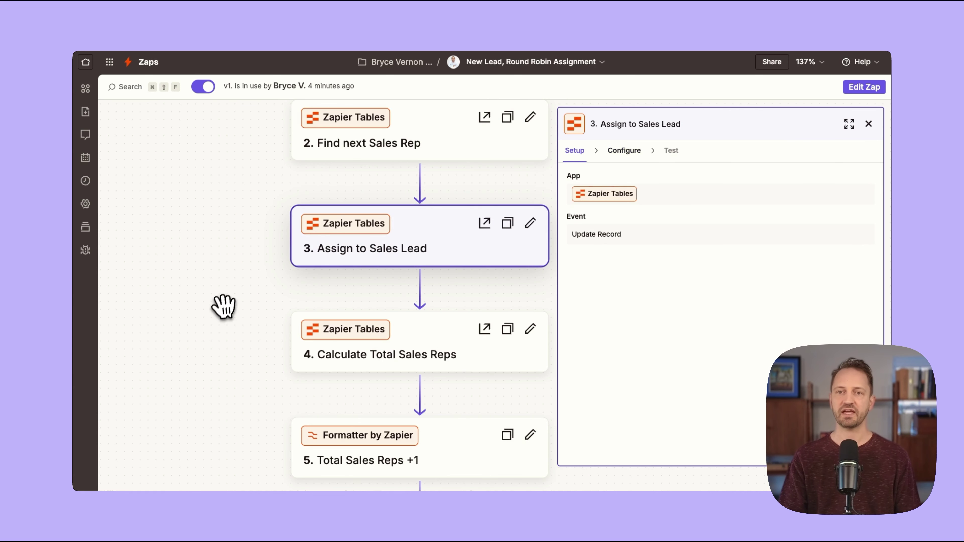
left_click_drag(228, 318, 214, 207)
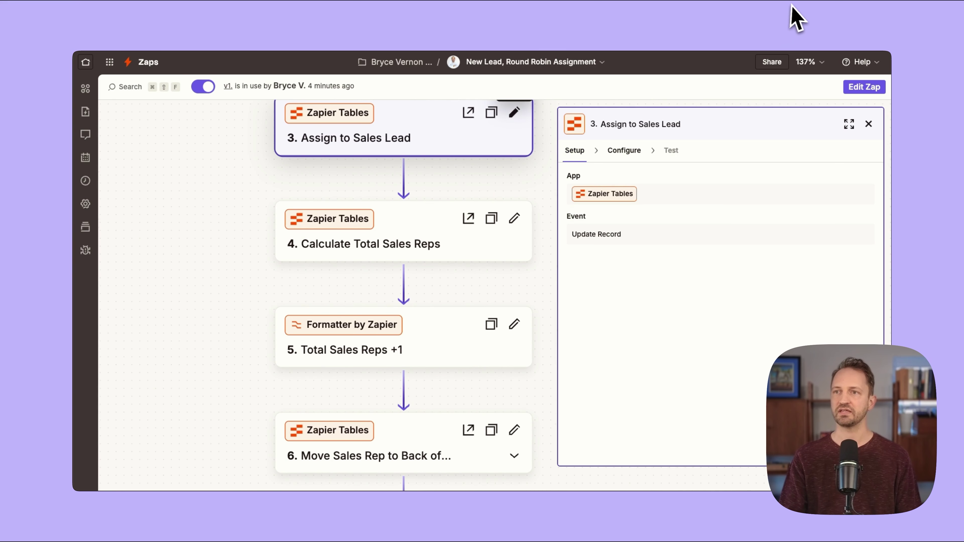
left_click(796, 17)
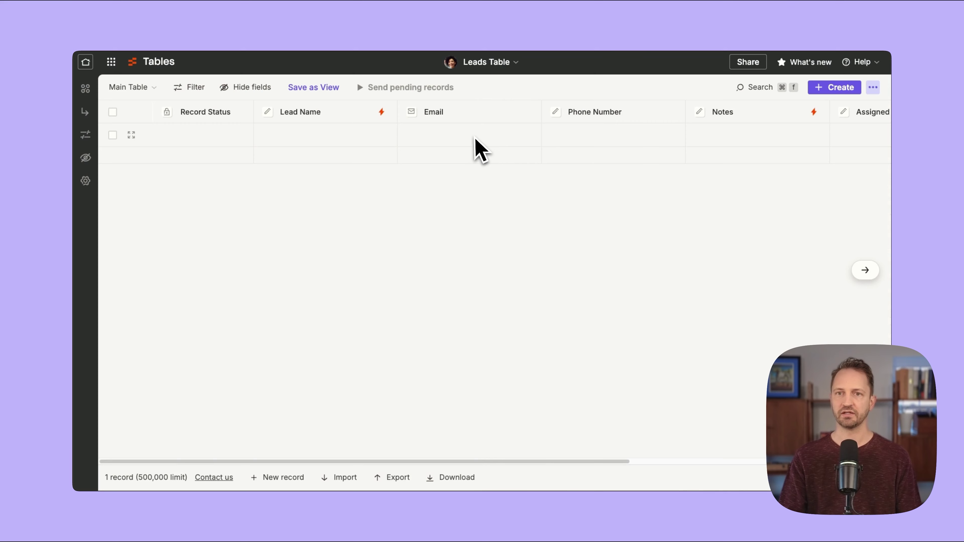
scroll(474, 140, "right", 10)
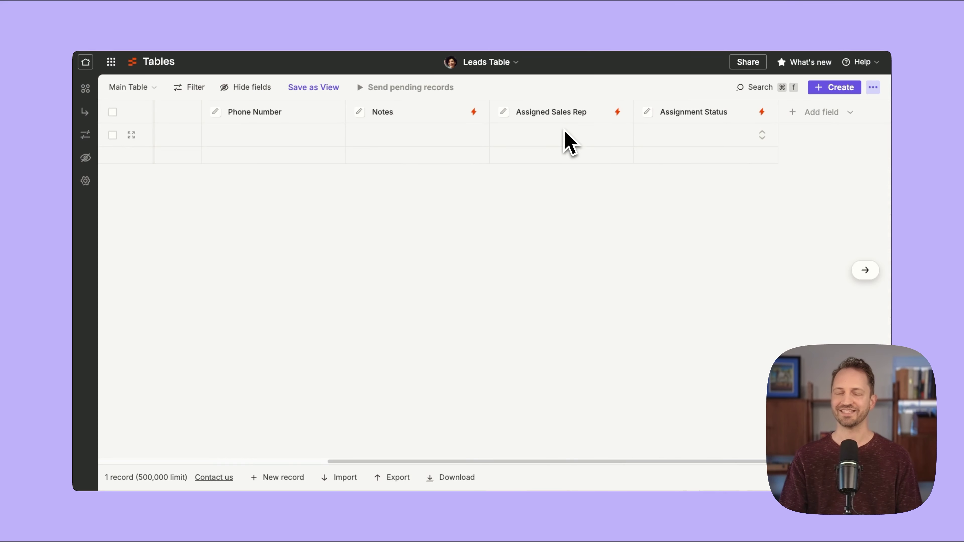
left_click(614, 21)
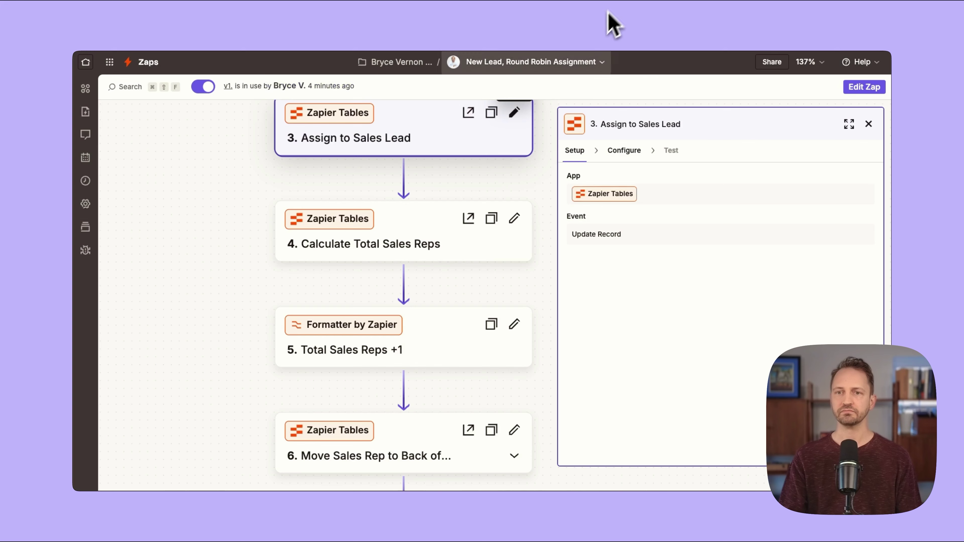
left_click_drag(230, 328, 220, 261)
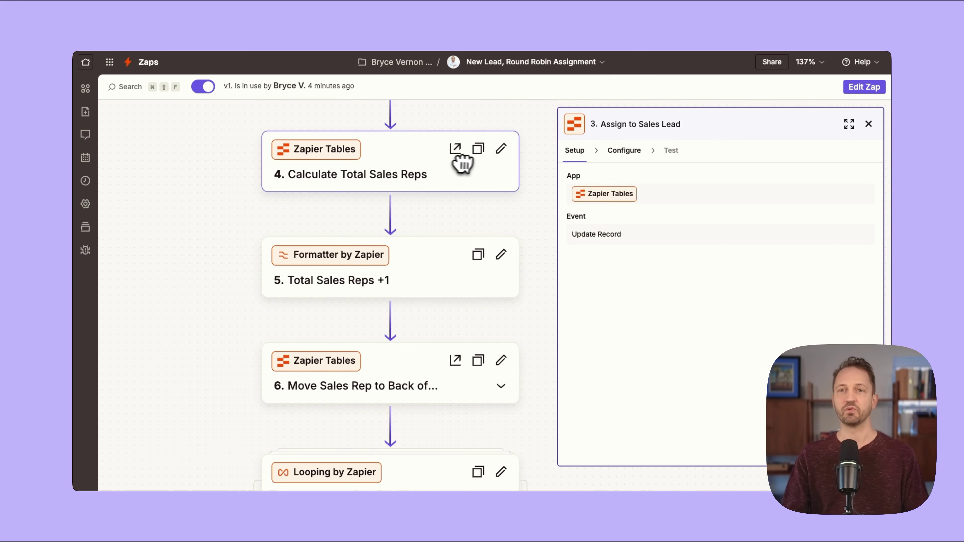
left_click_drag(534, 230, 534, 224)
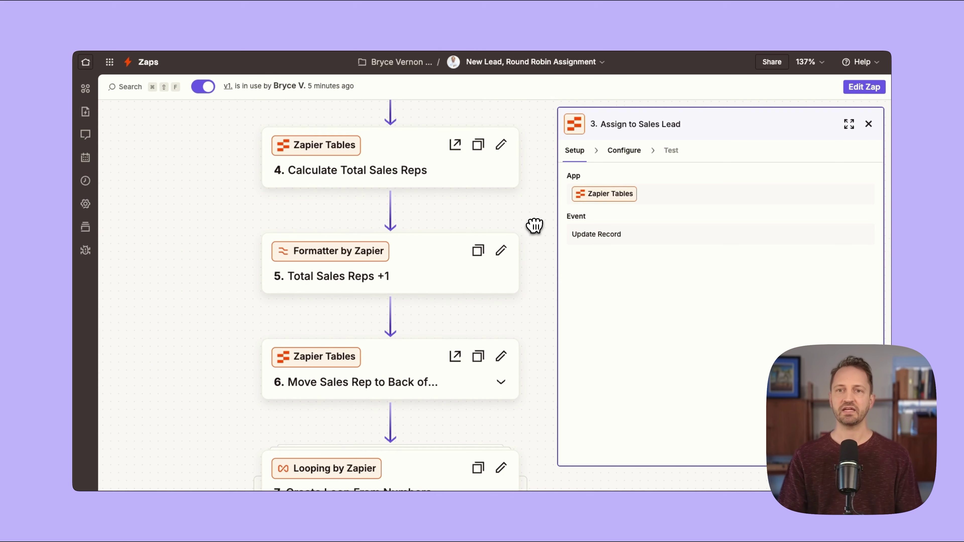
left_click_drag(556, 327, 549, 144)
left_click_drag(545, 379, 546, 450)
scroll(519, 271, "up", 10)
left_click_drag(463, 297, 187, 257)
left_click_drag(508, 387, 577, 206)
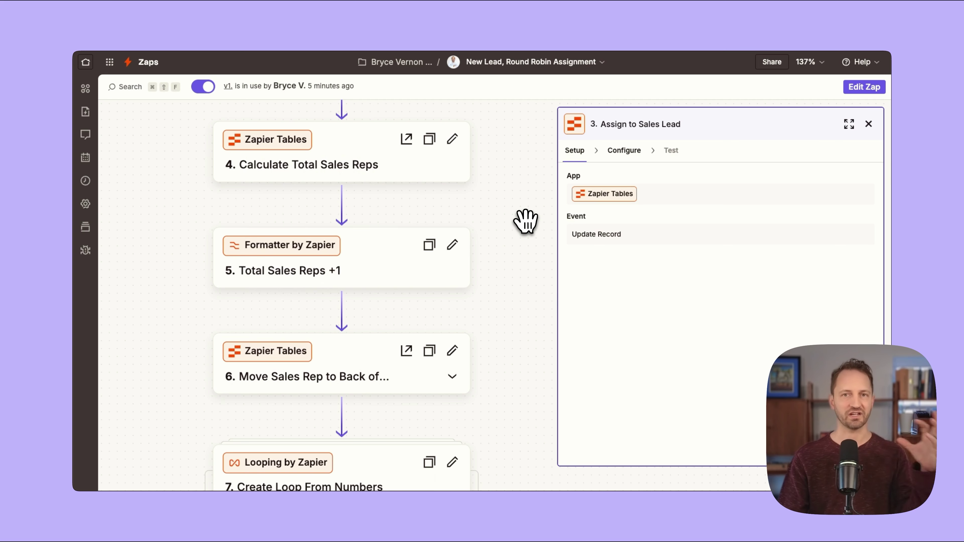
left_click_drag(525, 207, 529, 231)
scroll(527, 233, "up", 6)
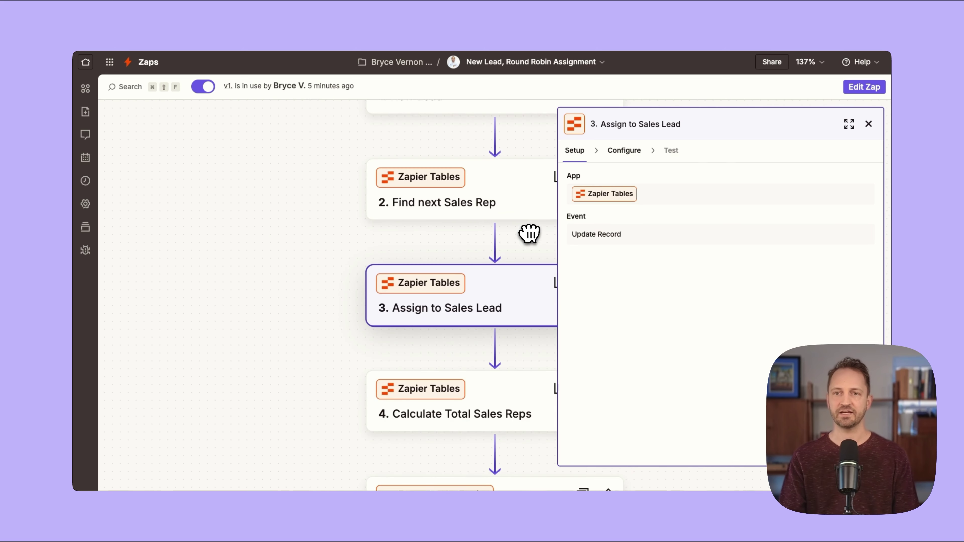
scroll(413, 318, "down", 3)
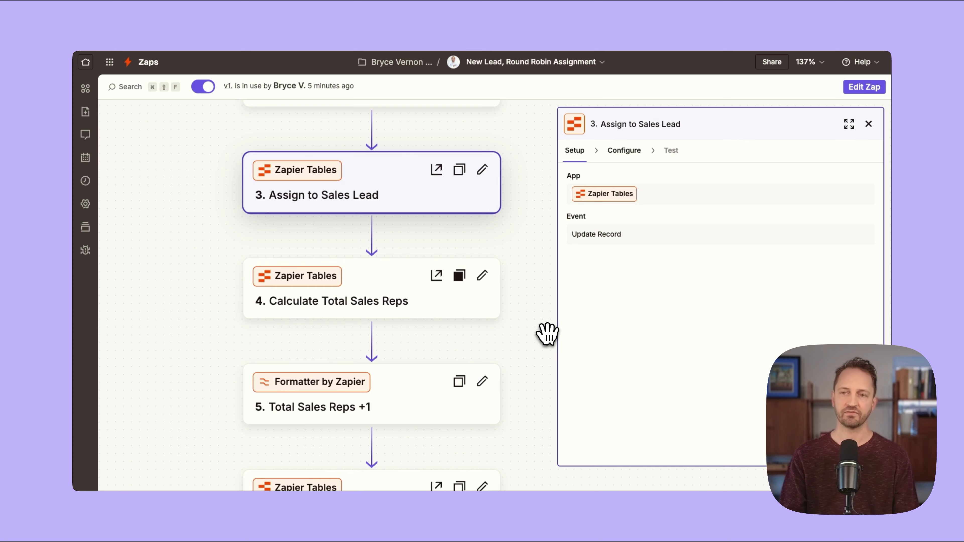
scroll(542, 300, "down", 3)
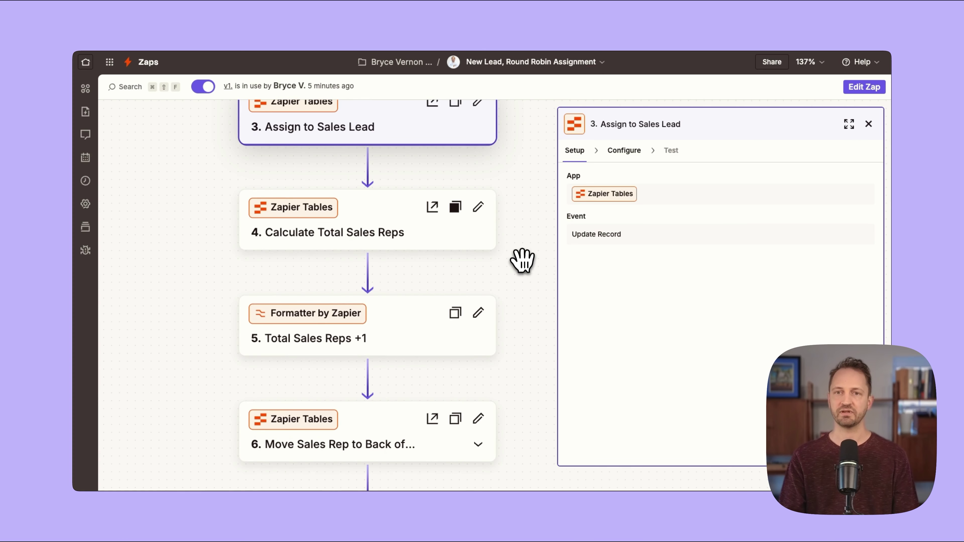
scroll(523, 270, "down", 2)
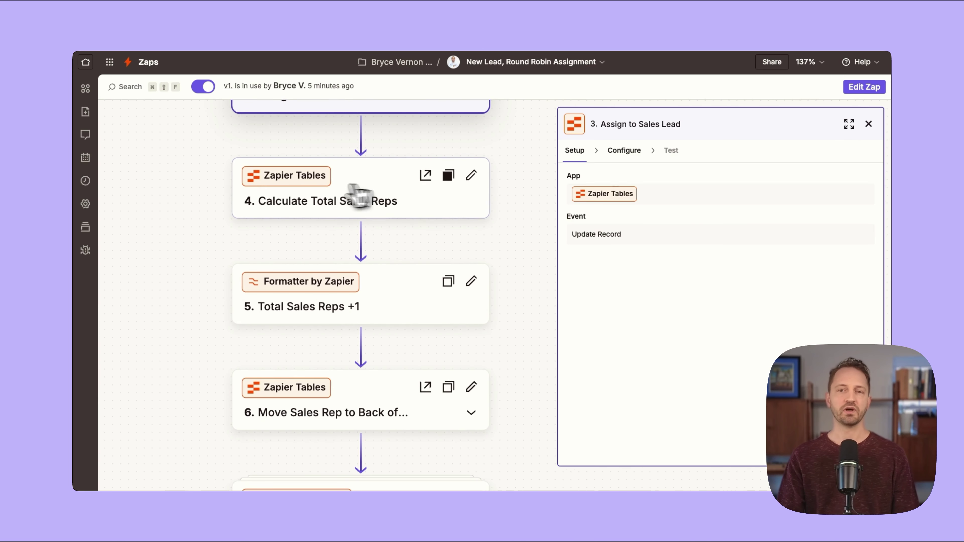
Review step 4's count aggregate, then step 5 Total Sales Reps +1 (add 1 to step 4 Value).
left_click(363, 198)
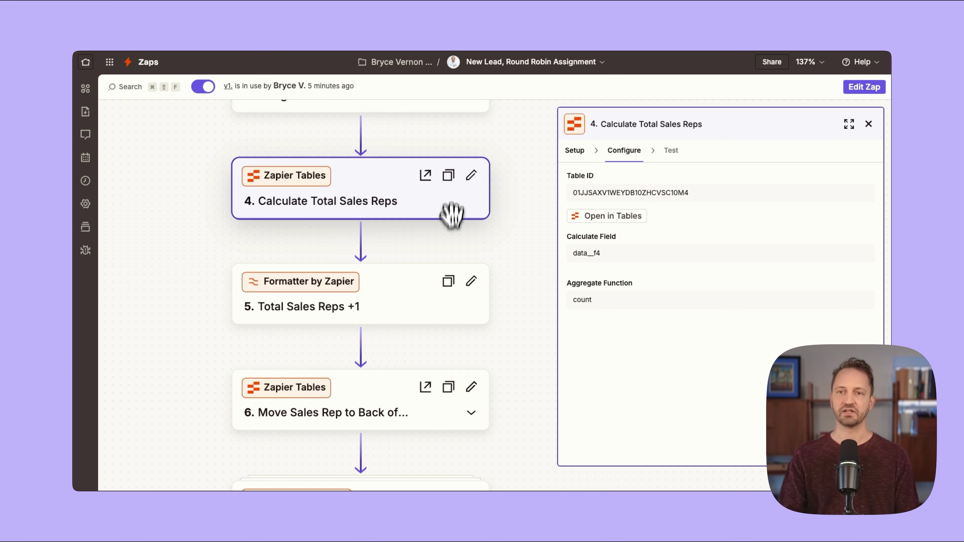
left_click_drag(456, 237, 457, 160)
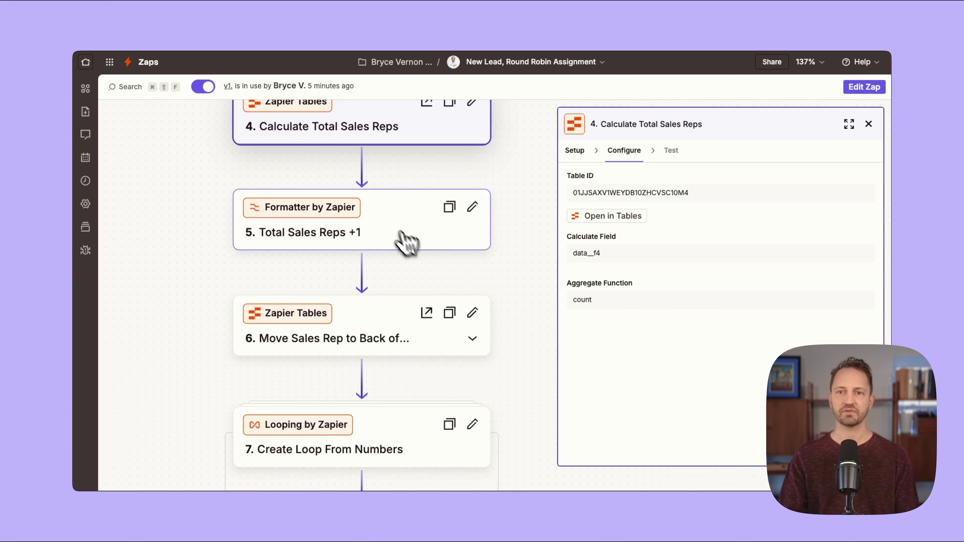
left_click(383, 226)
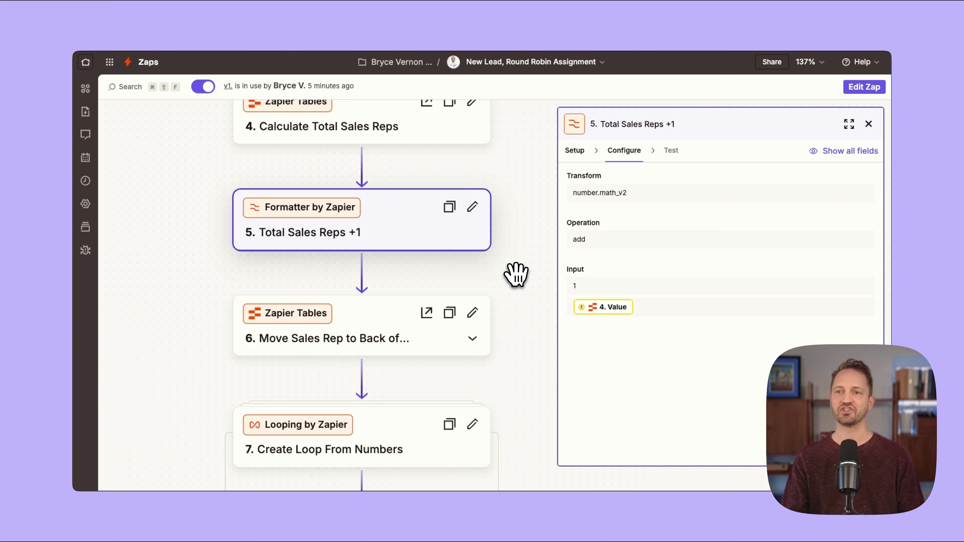
Show step 6's mappings: Record ID from step 2, Position from step 5.
left_click_drag(503, 294, 487, 195)
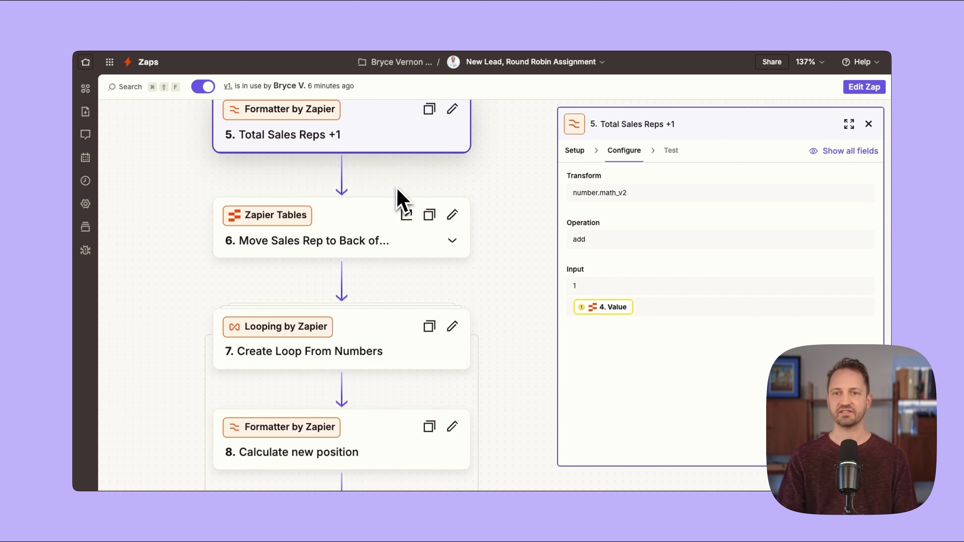
left_click(329, 233)
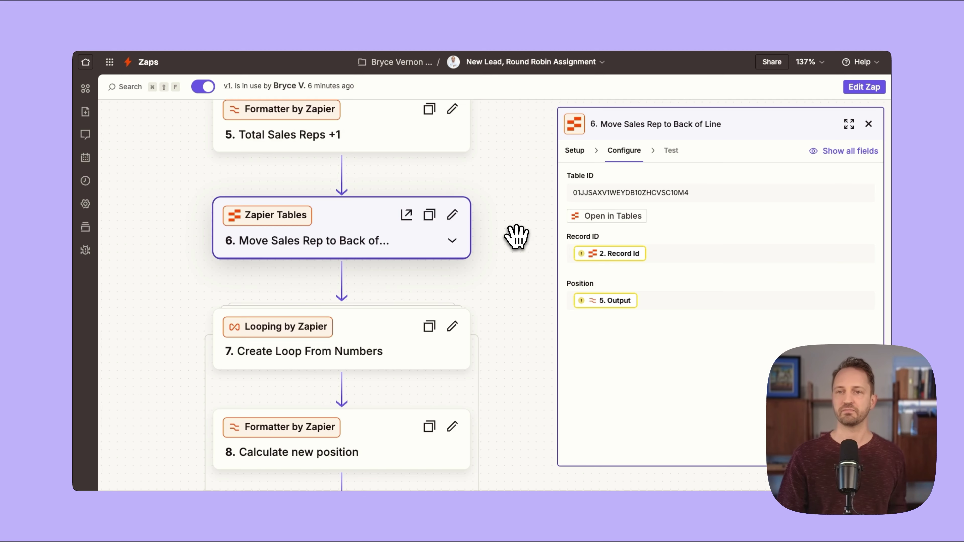
left_click_drag(508, 251, 501, 101)
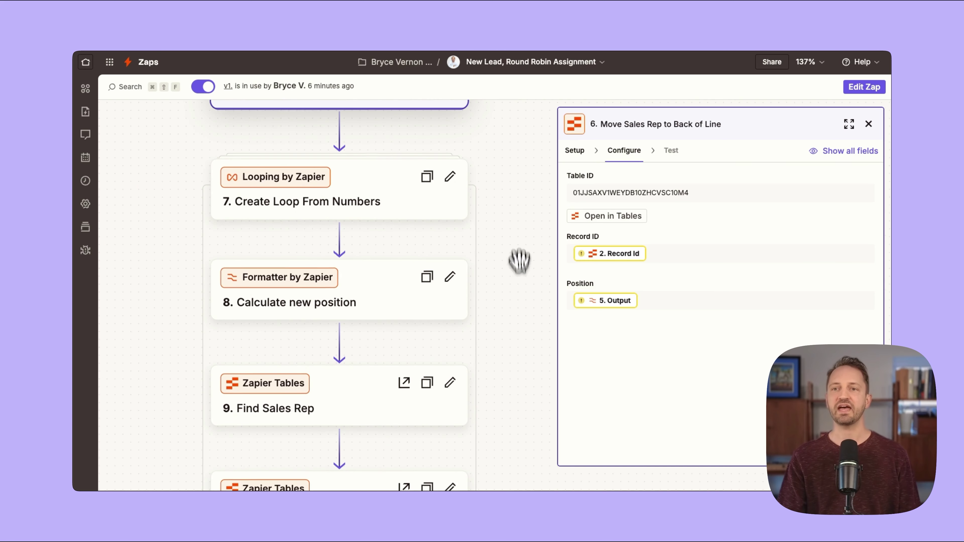
Review step 7 Create Loop From Numbers' loop settings.
scroll(518, 260, "down", 1)
left_click(387, 176)
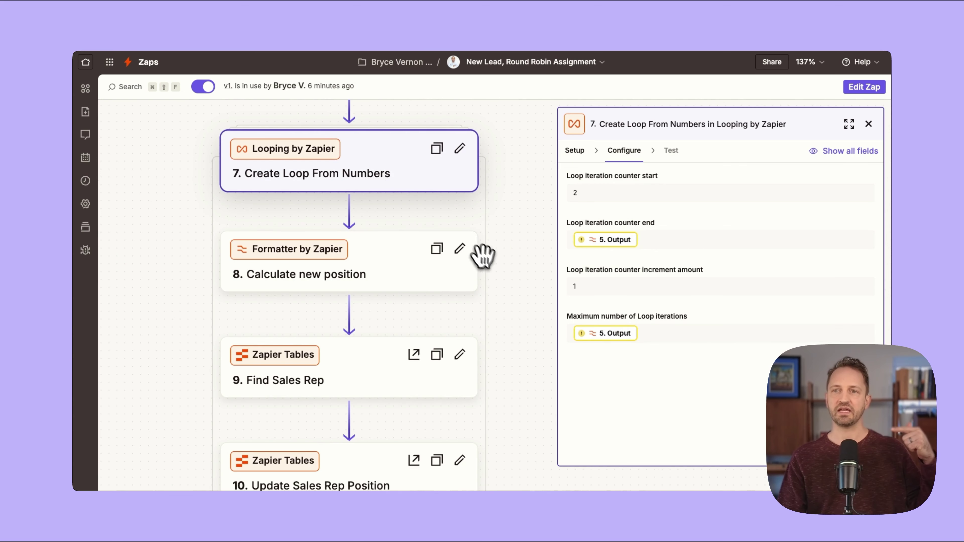
scroll(494, 258, "down", 3)
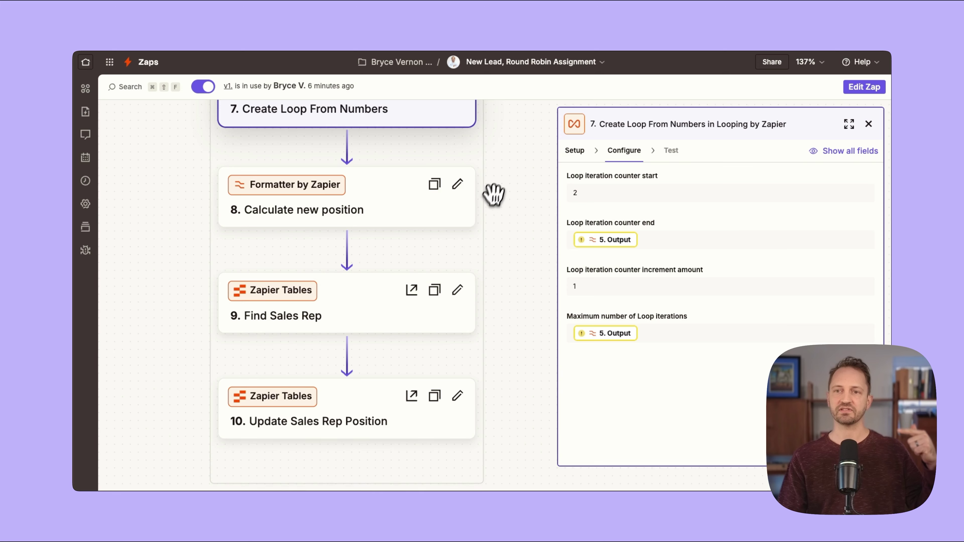
left_click_drag(492, 199, 500, 236)
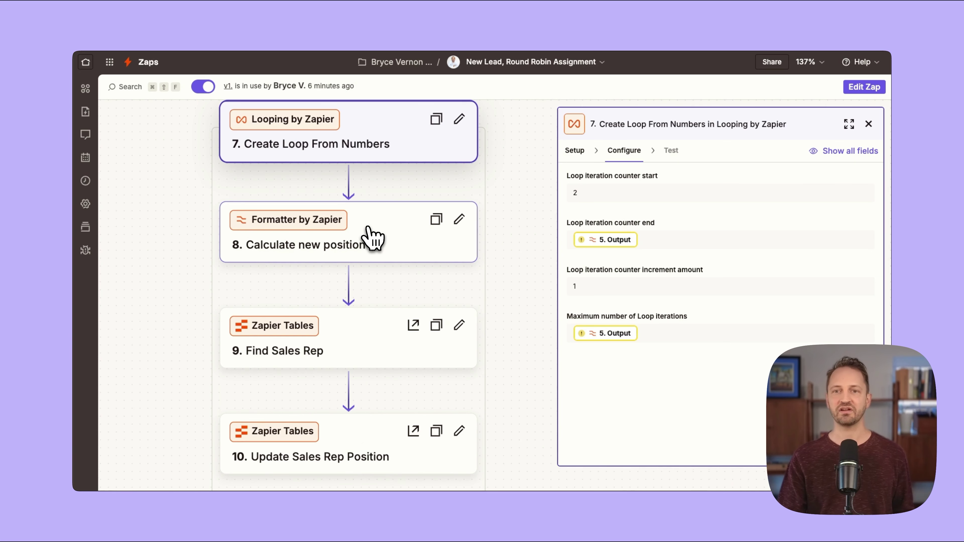
Show step 8 Calculate new position: Loop Iteration minus 1.
left_click(371, 237)
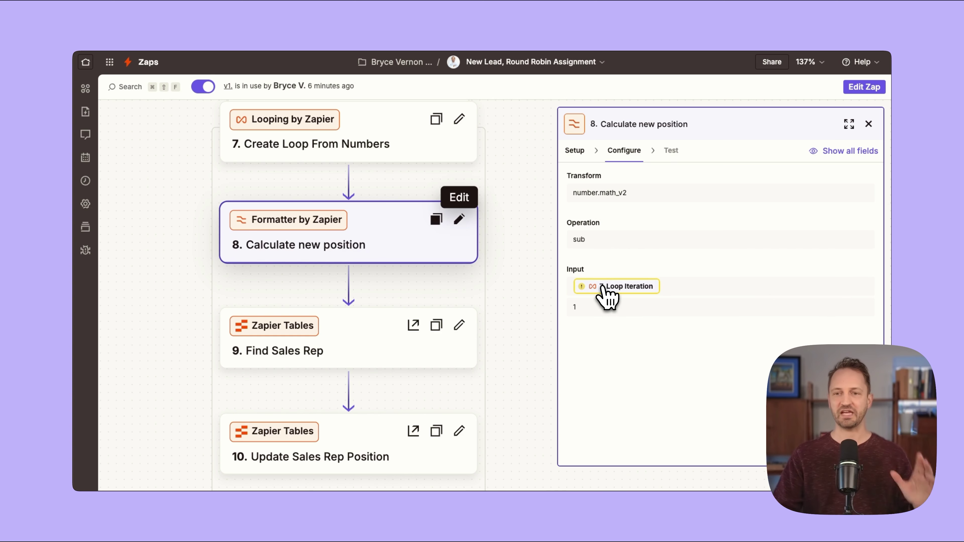
scroll(540, 324, "down", 1)
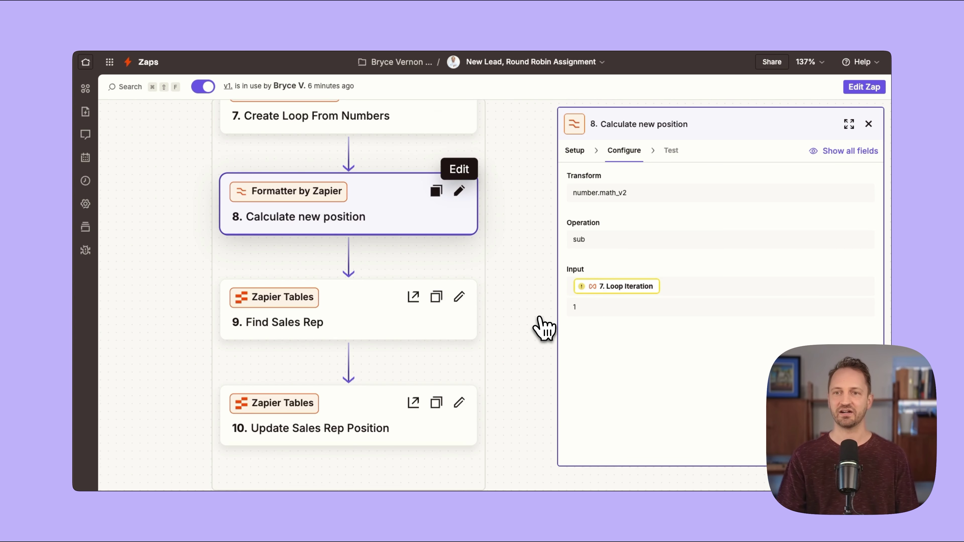
scroll(523, 324, "down", 1)
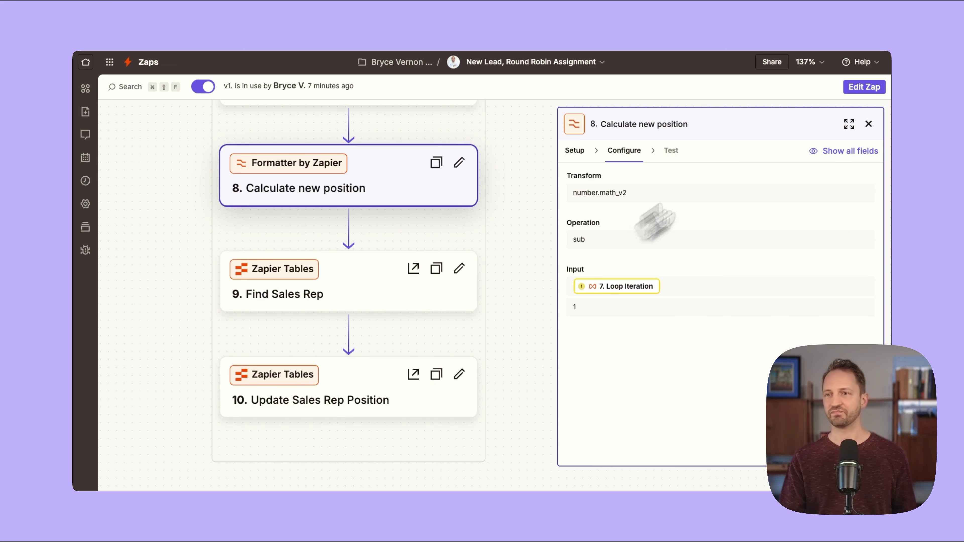
Close the step 8 panel and pan the canvas back to the first workflow steps.
left_click(869, 125)
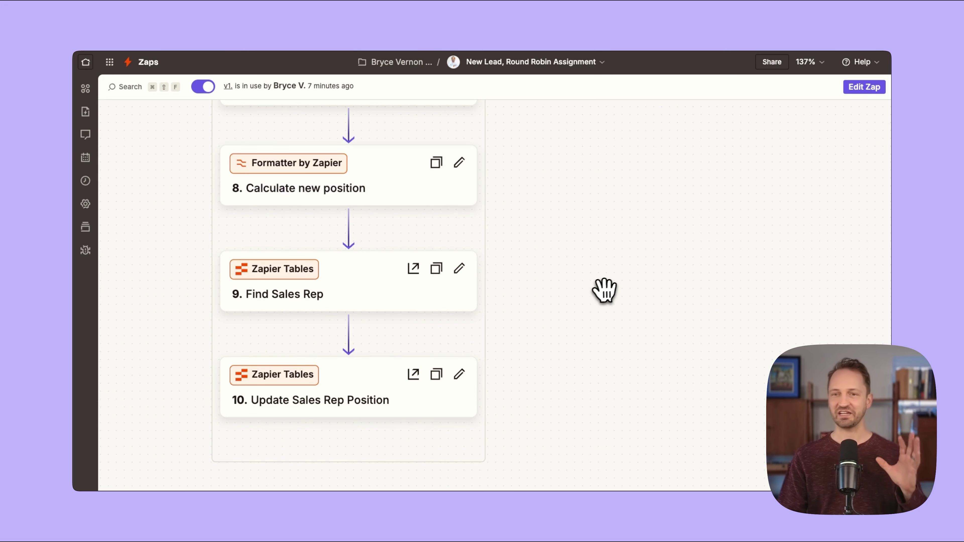
scroll(577, 271, "up", 1)
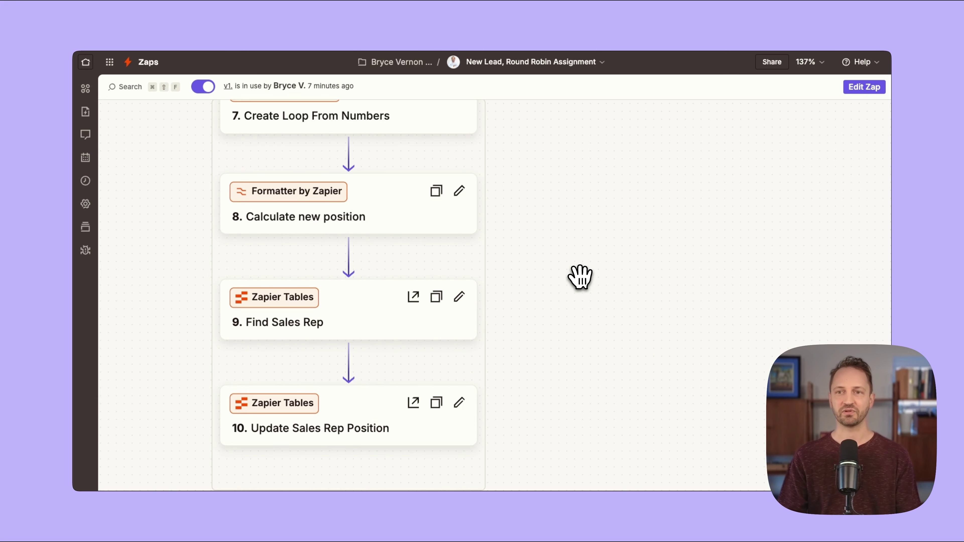
scroll(587, 300, "down", 2)
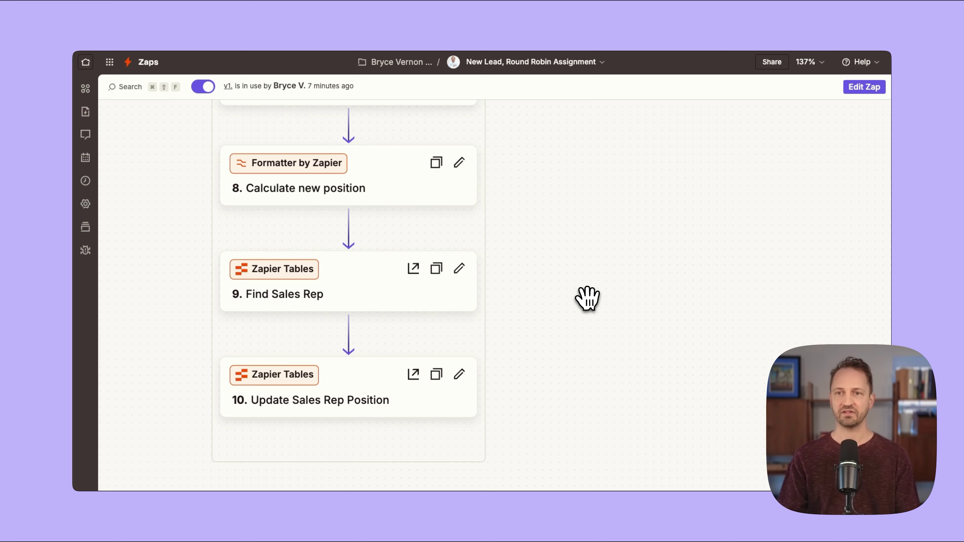
scroll(588, 299, "up", 1)
scroll(586, 295, "down", 3)
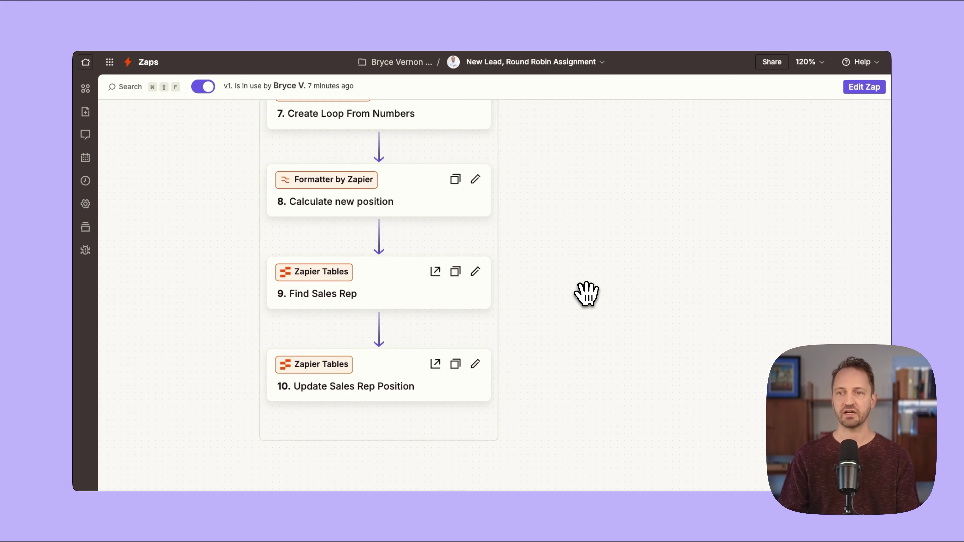
scroll(577, 254, "up", 5)
left_click_drag(588, 205, 667, 337)
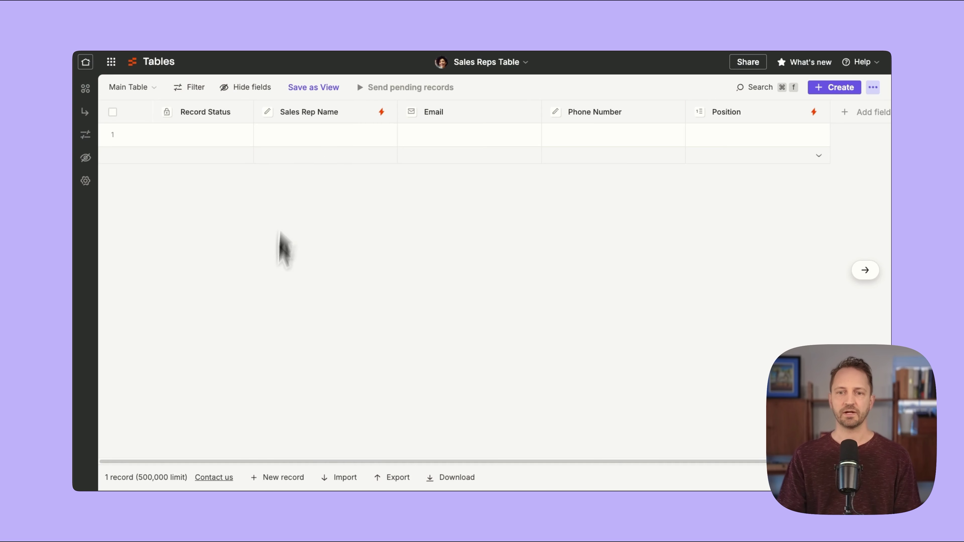
Add a sales rep record with the rep's name, e-mail, phone number and Position 1.
left_click(275, 478)
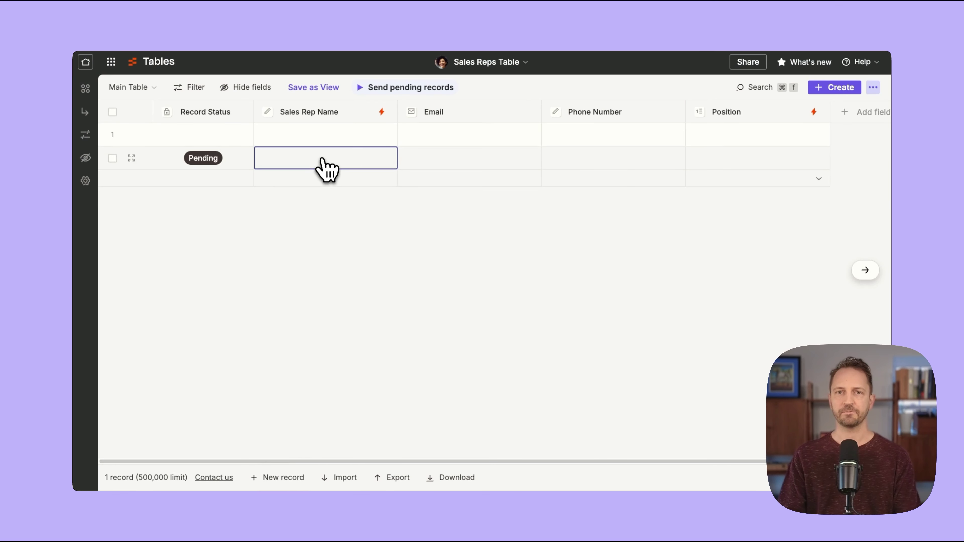
key("Tab")
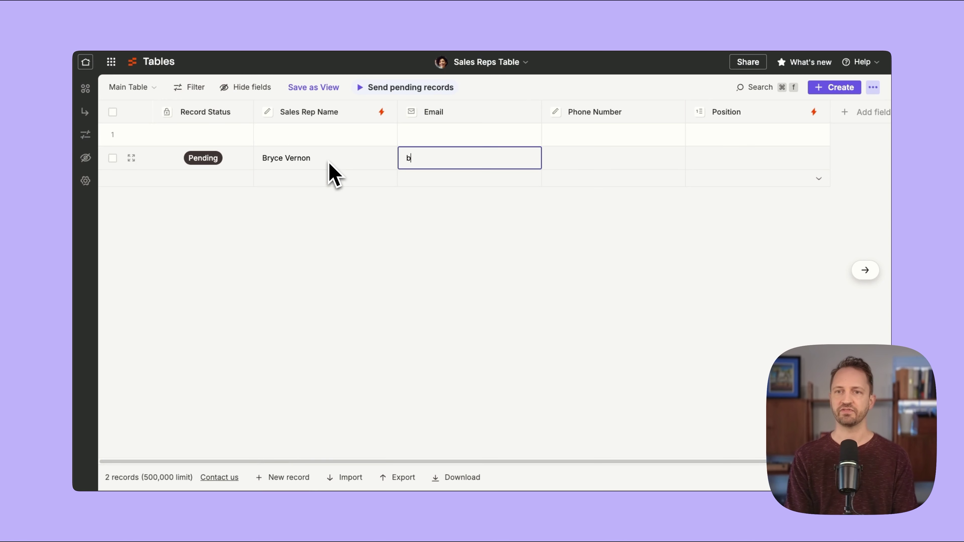
key("Tab")
type("(123) 123-1234")
key("Tab")
type("1")
key("Return")
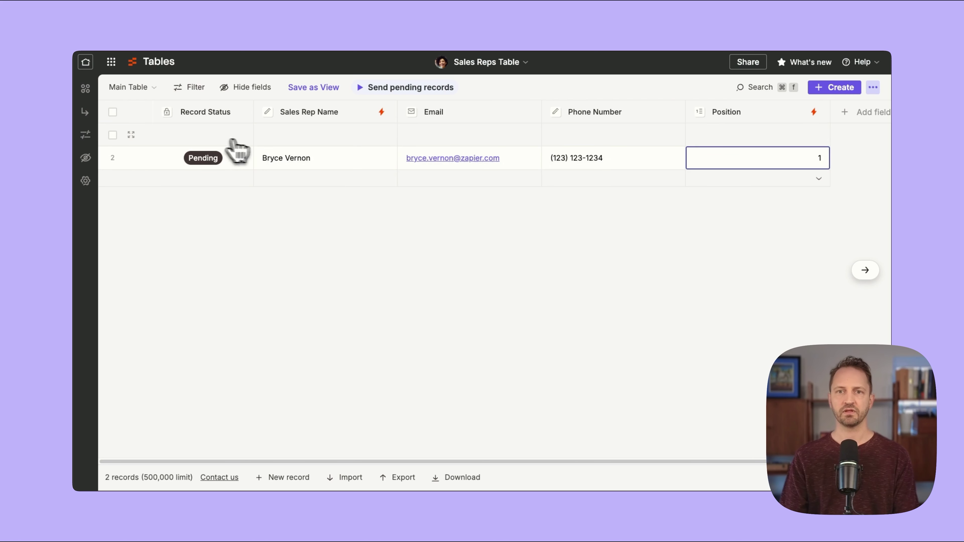
Delete the empty first row and send the pending record to the linked Zaps.
left_click(236, 150)
left_click(247, 322)
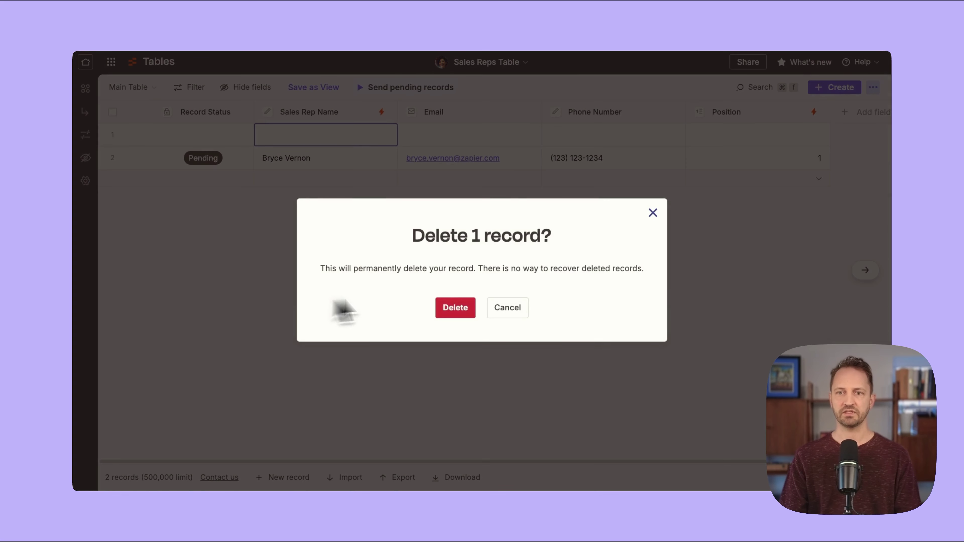
left_click(461, 310)
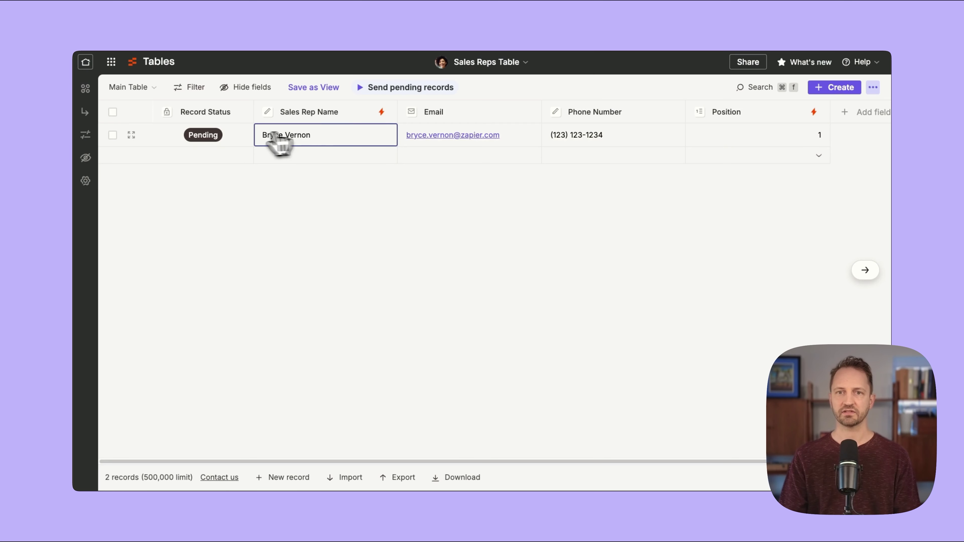
mouse_move(200, 138)
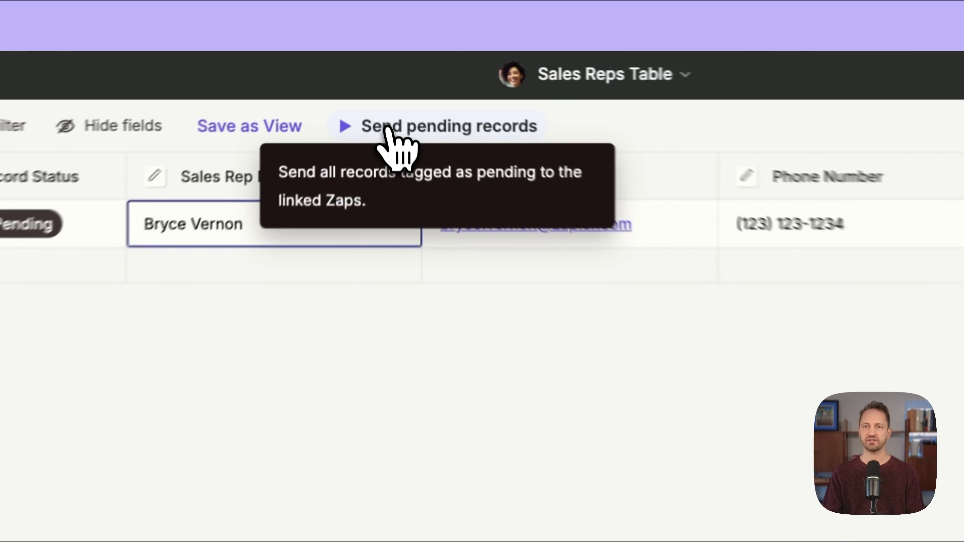
left_click(381, 89)
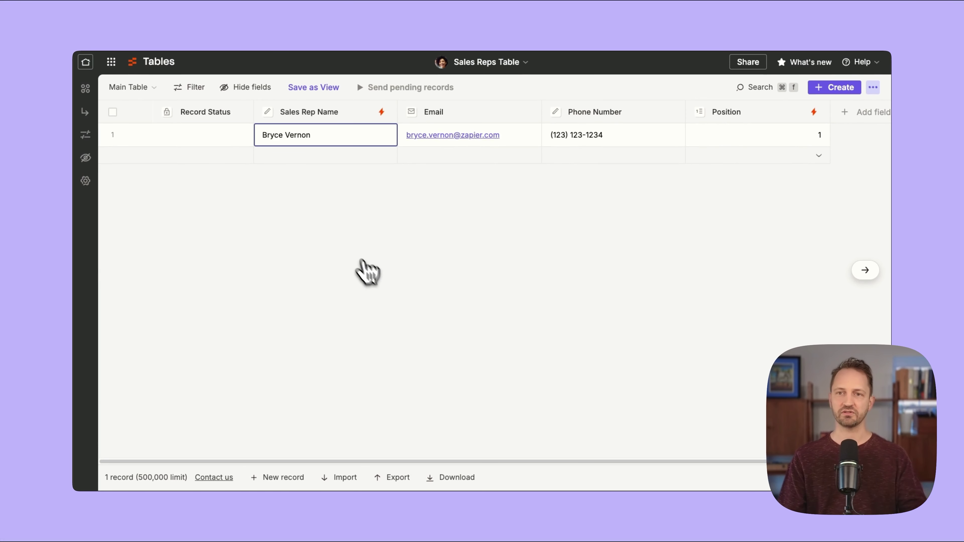
Set the table's record sending to Pending (Default) and save the table settings.
left_click(86, 180)
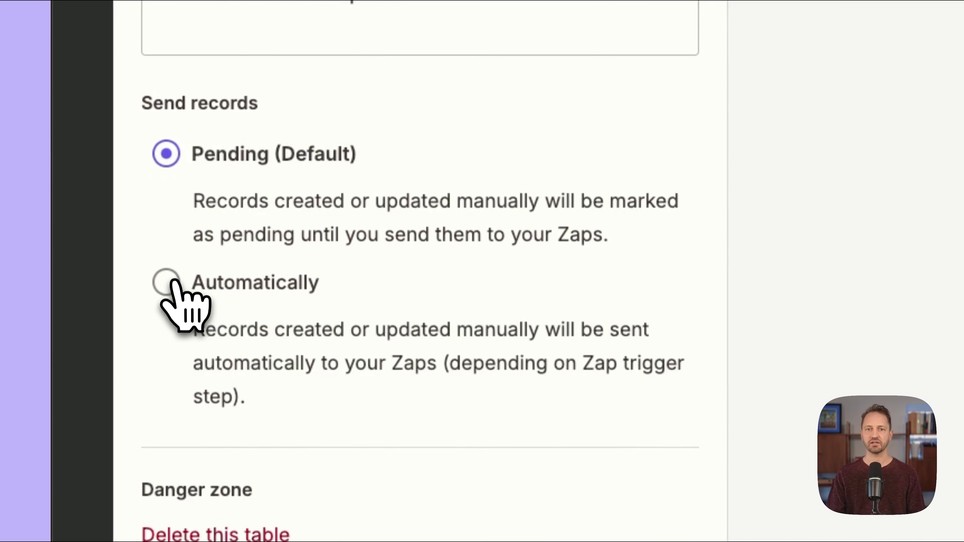
left_click(181, 344)
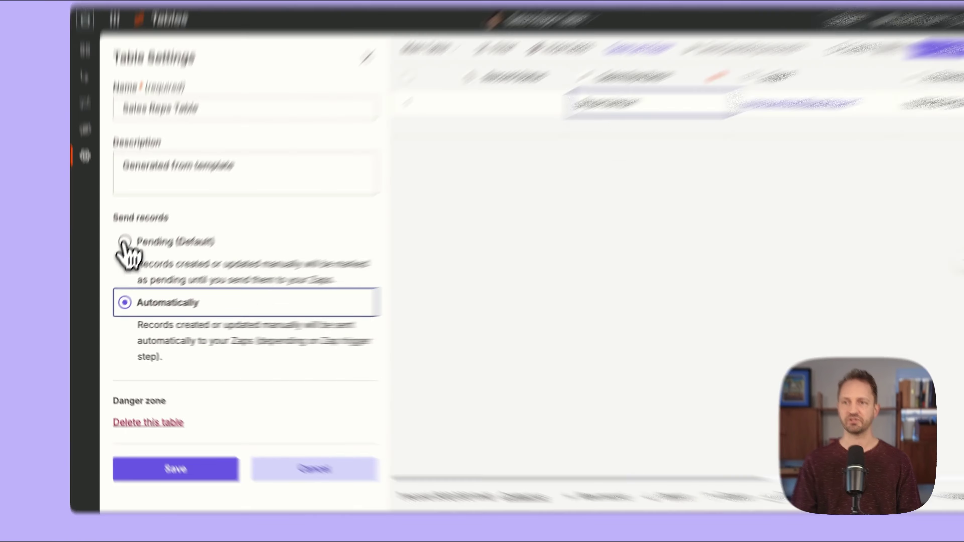
left_click(120, 255)
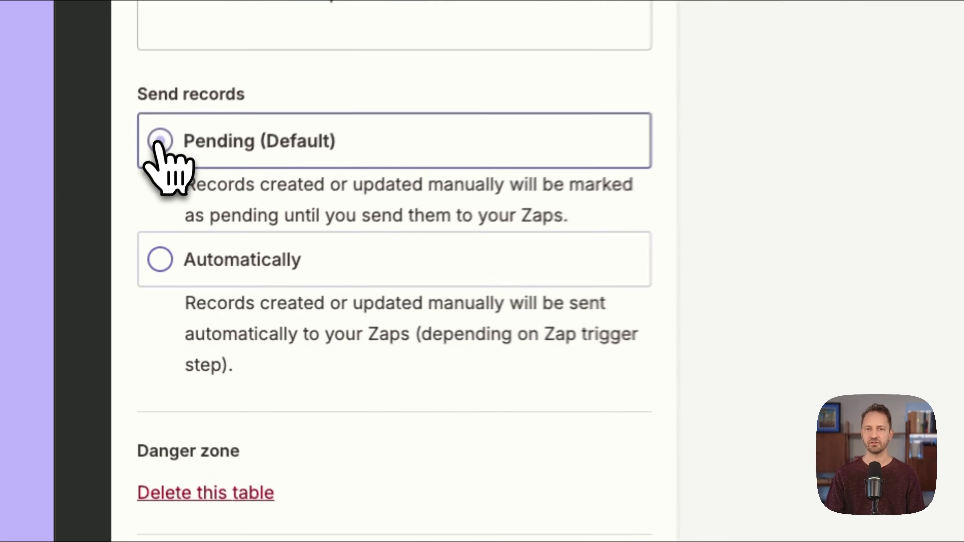
left_click(349, 428)
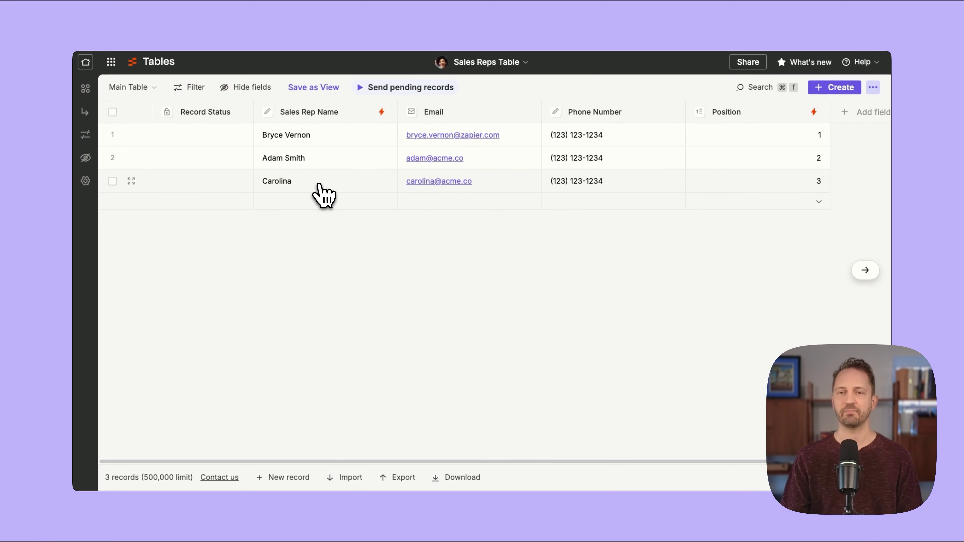
Add a fourth rep record with name, e-mail and phone, and send it to the Zaps.
left_click(289, 477)
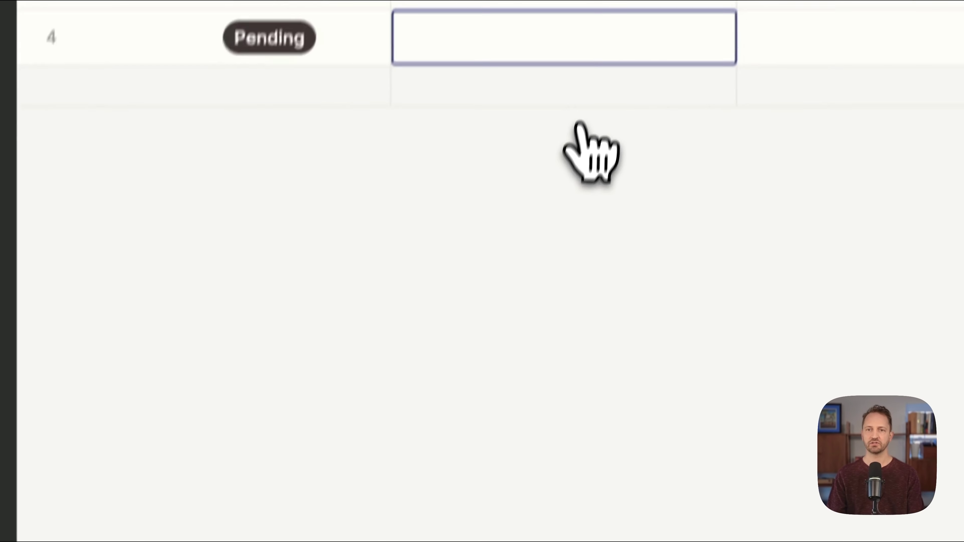
left_click(525, 38)
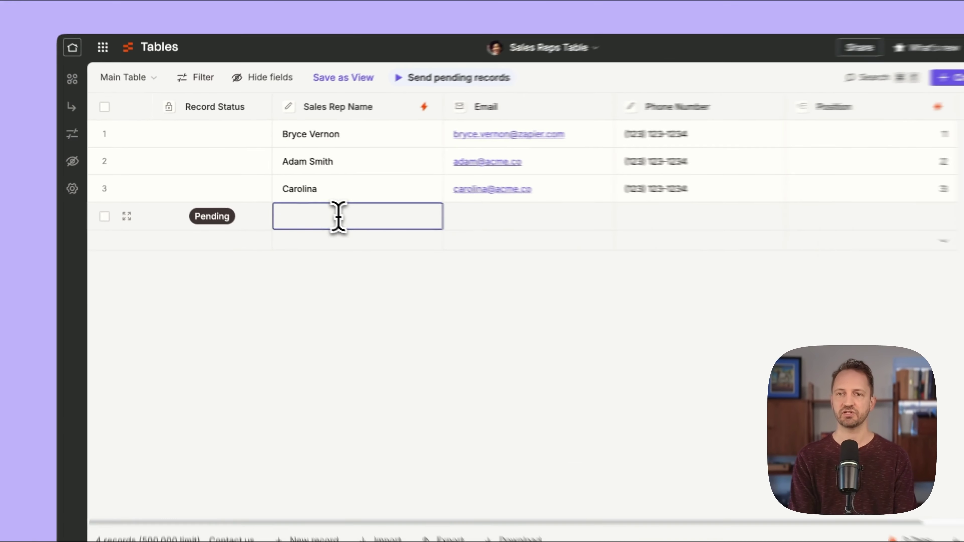
type("Ava")
key("Tab")
key("Tab")
type("(123) 123")
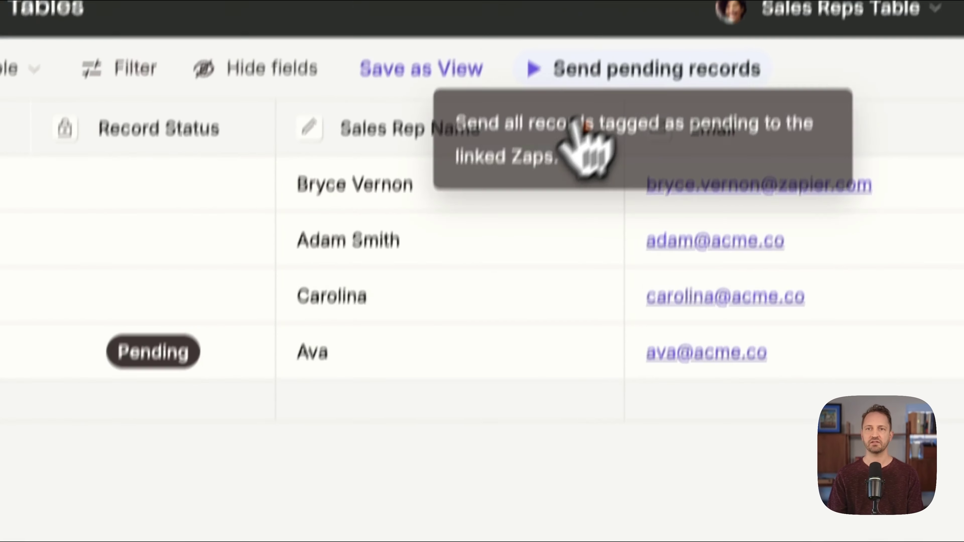
left_click(618, 71)
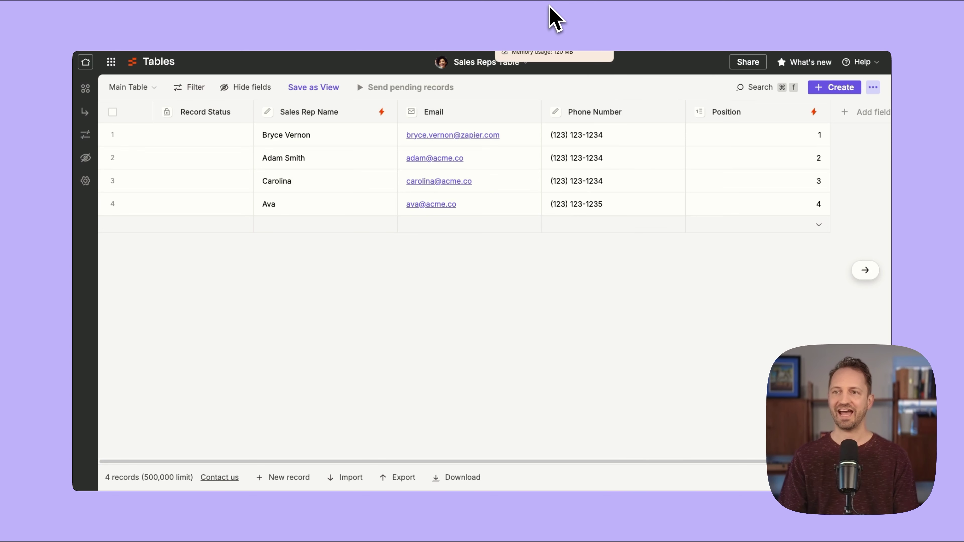
Delete the empty record from the Leads Table and open the Submit New Lead interface page.
left_click(801, 13)
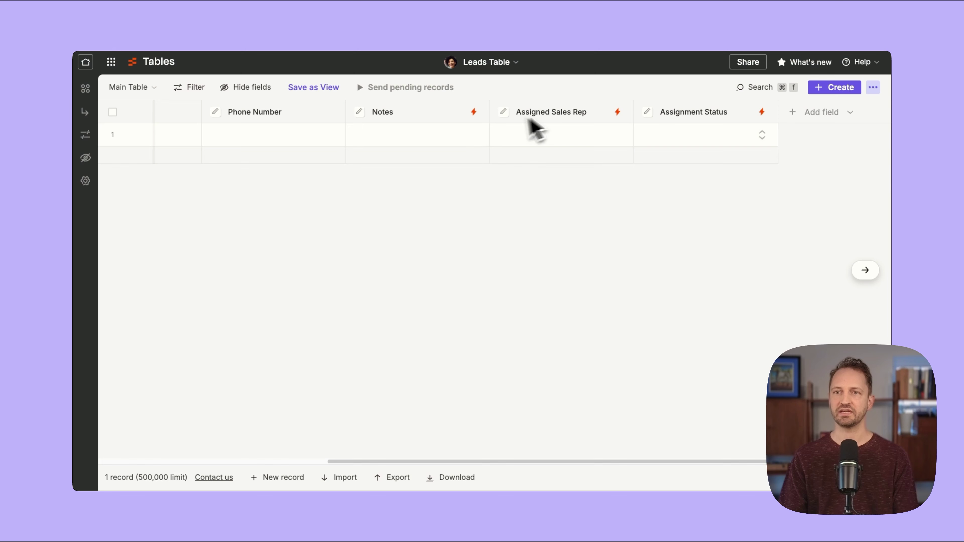
key("Delete")
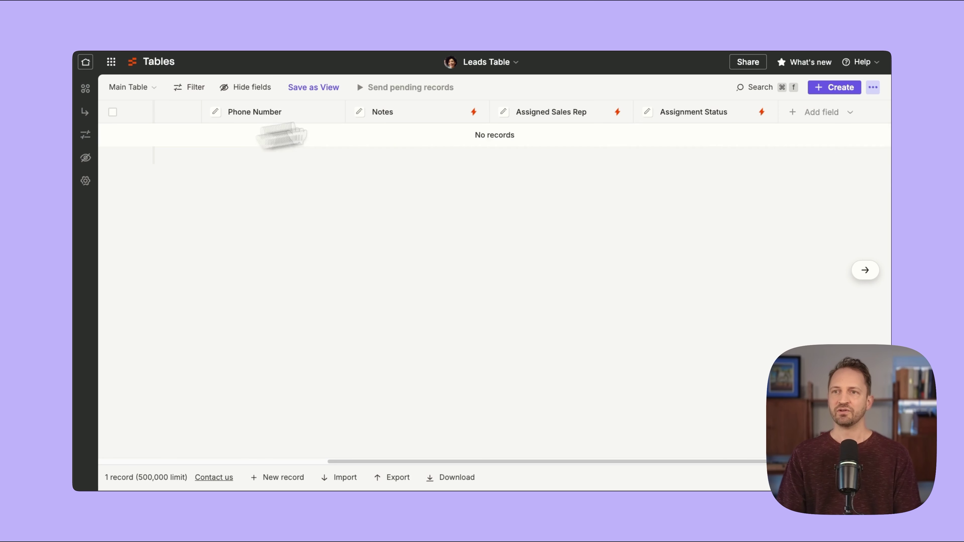
left_click(551, 5)
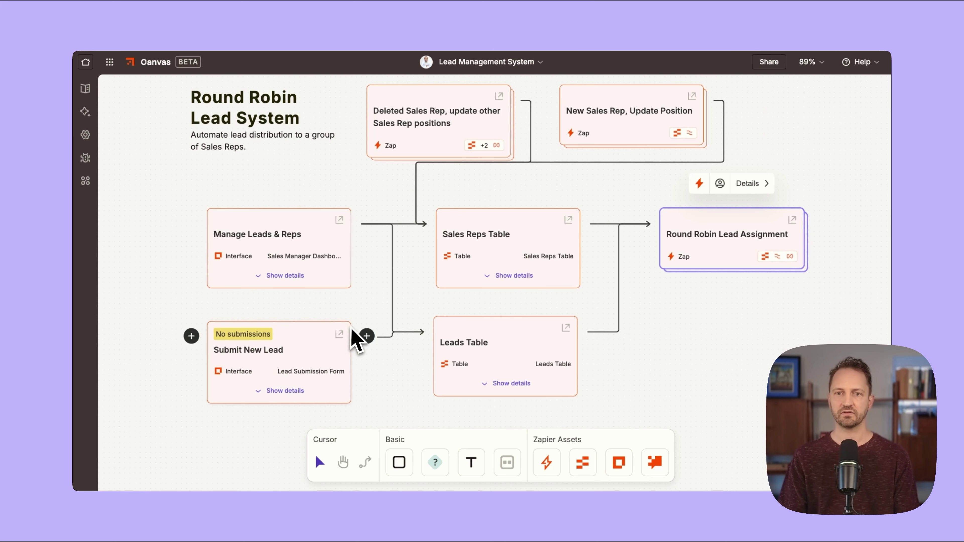
left_click(341, 335)
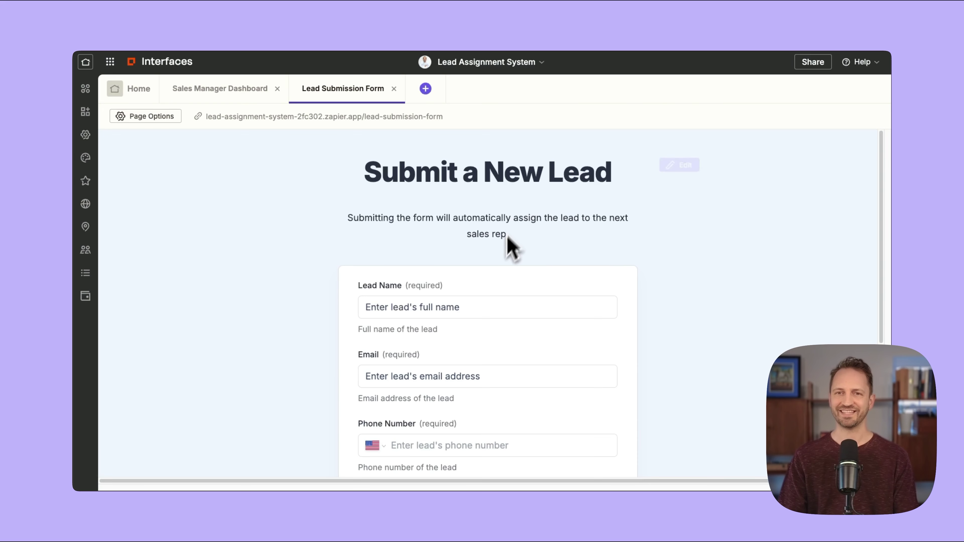
scroll(490, 281, "down", 5)
scroll(527, 341, "up", 5)
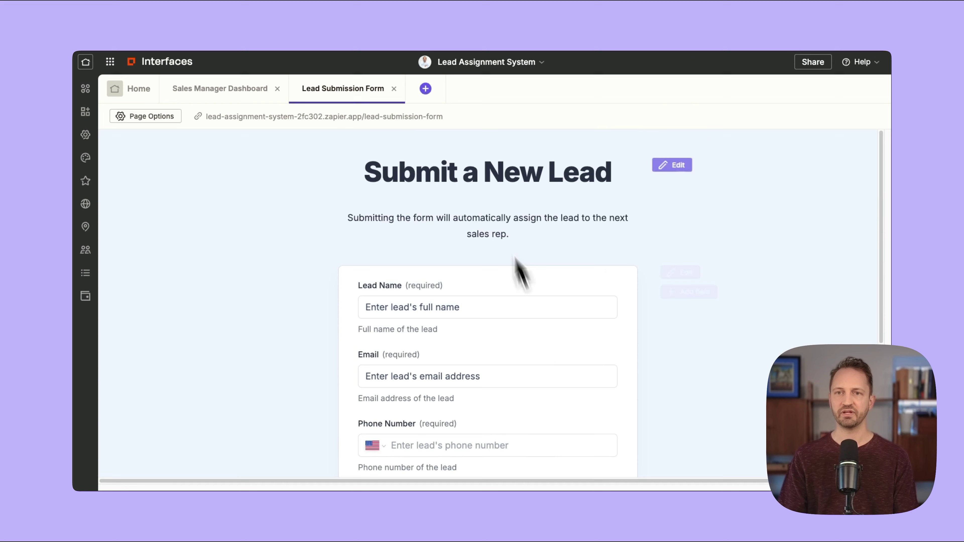
Submit a test lead on the live form with name, email, phone and the note 'came from FB'.
left_click(341, 117)
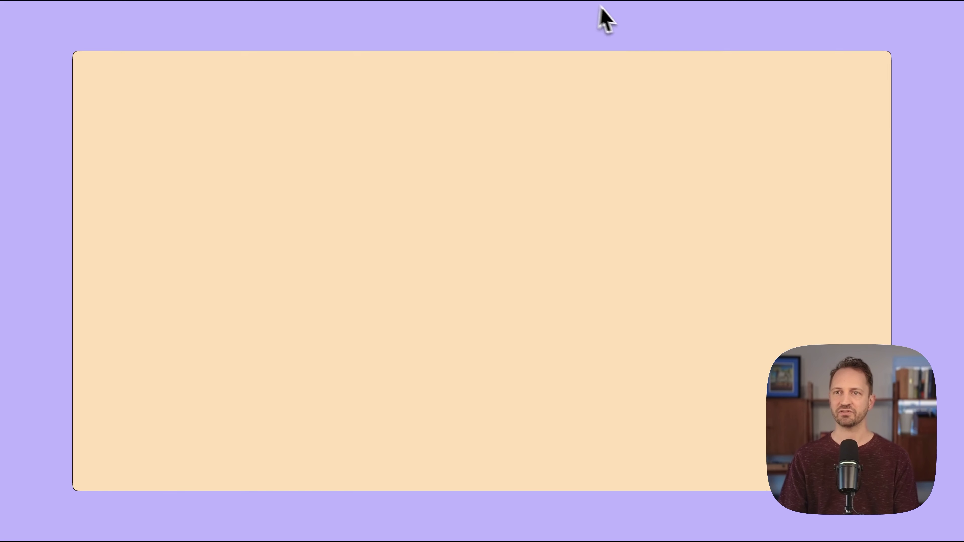
left_click(469, 192)
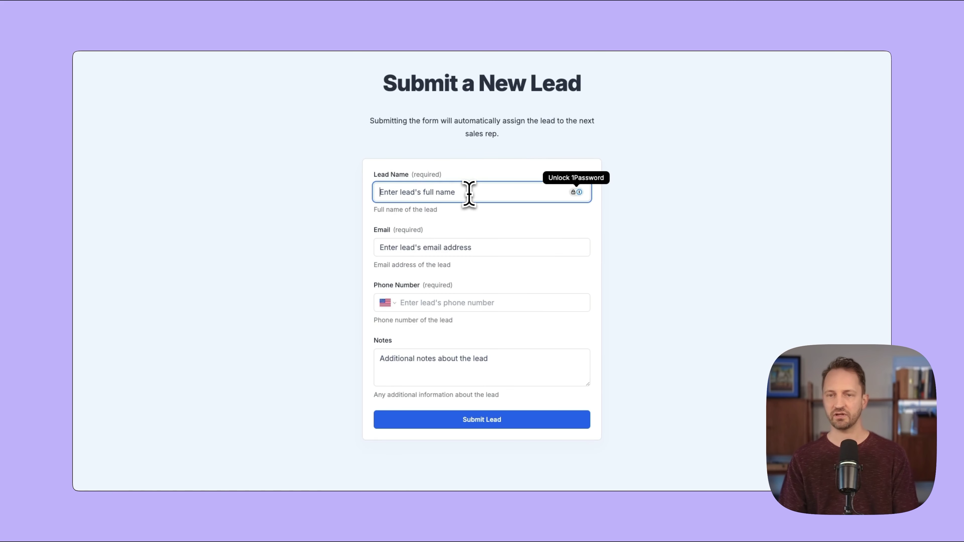
type("Lead McLead")
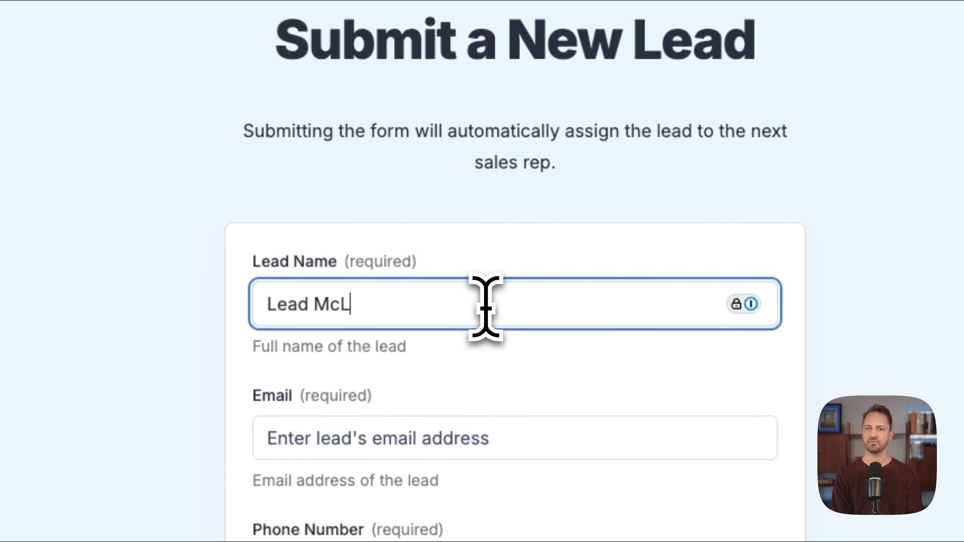
key("Tab")
type("lead@company.co")
key("Tab")
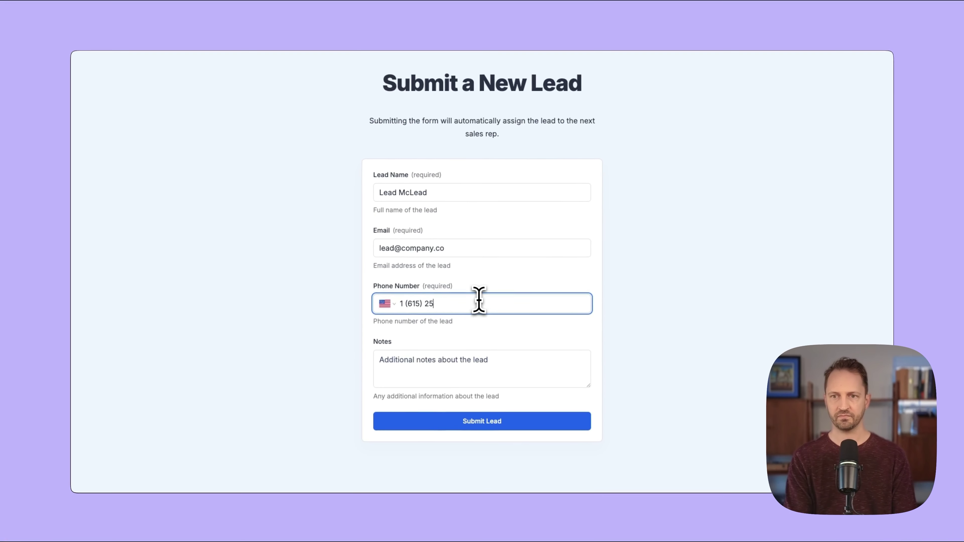
key("Tab")
type("came from FB")
left_click(513, 426)
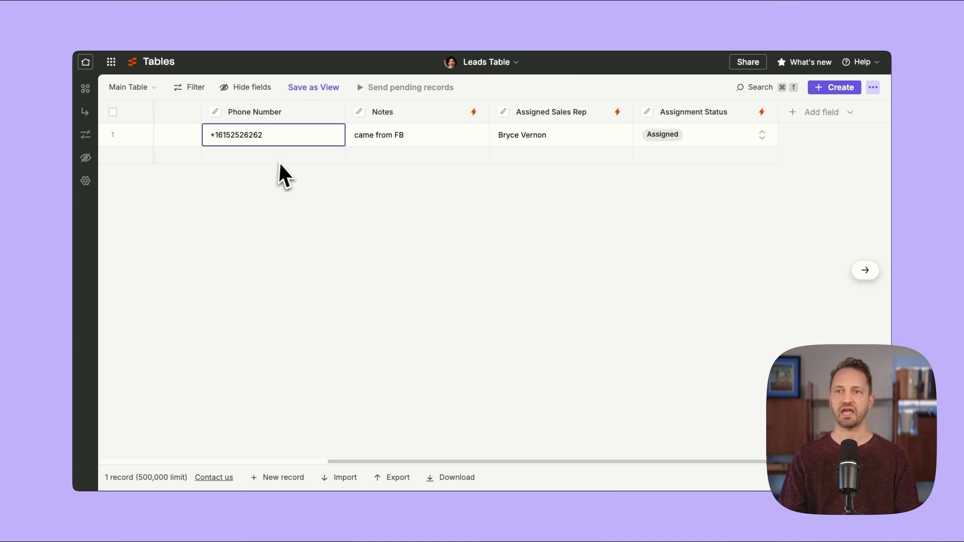
Check the lead's Assignment Status and the Sales Reps positions rotated to 4, 1, 2, 3.
scroll(352, 138, "left", 3)
scroll(645, 148, "right", 5)
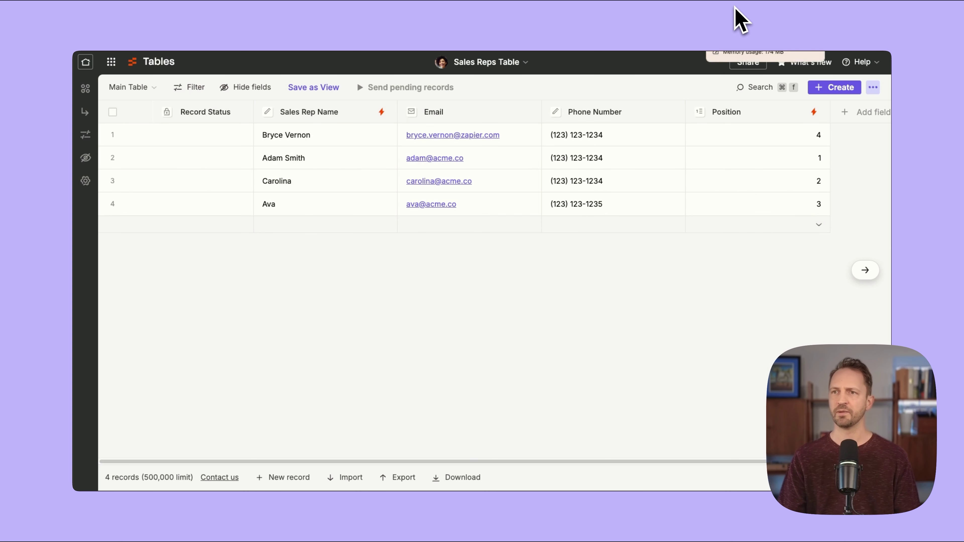
left_click(681, 16)
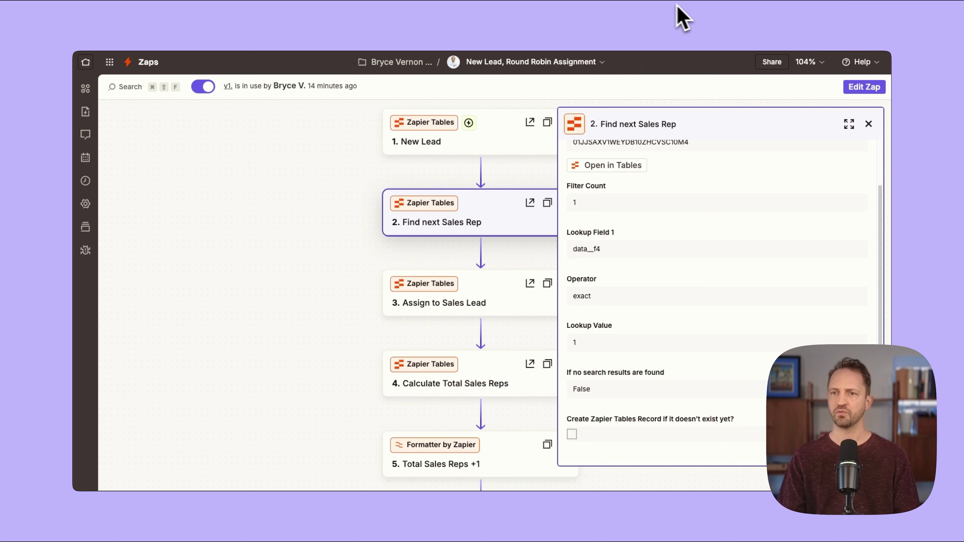
Close the step details and open the latest run from the refreshed Zap run history.
left_click(868, 124)
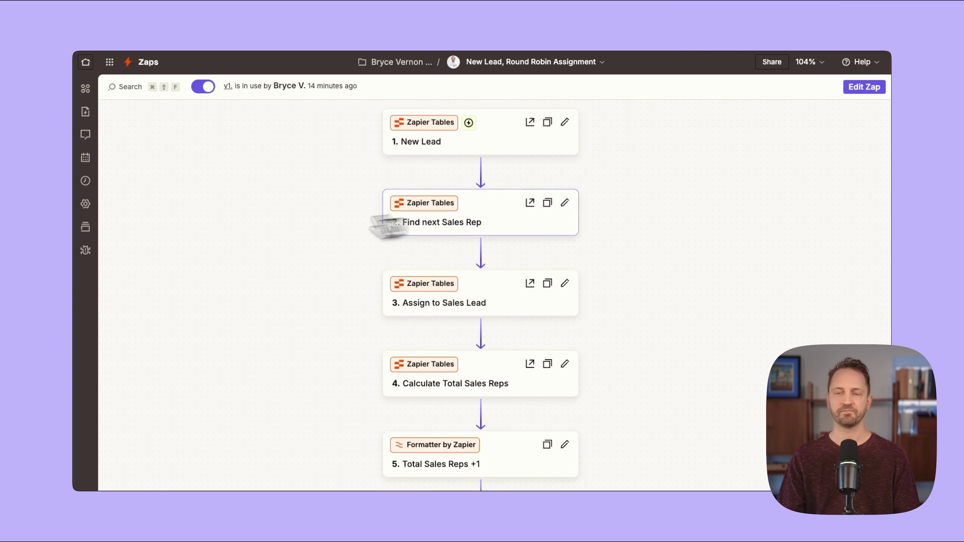
left_click(85, 181)
left_click(281, 366)
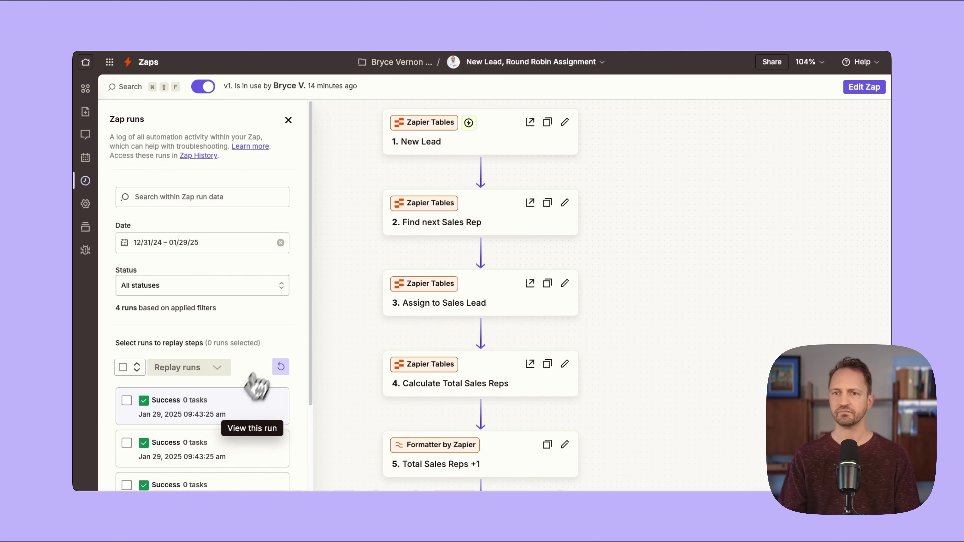
left_click(237, 412)
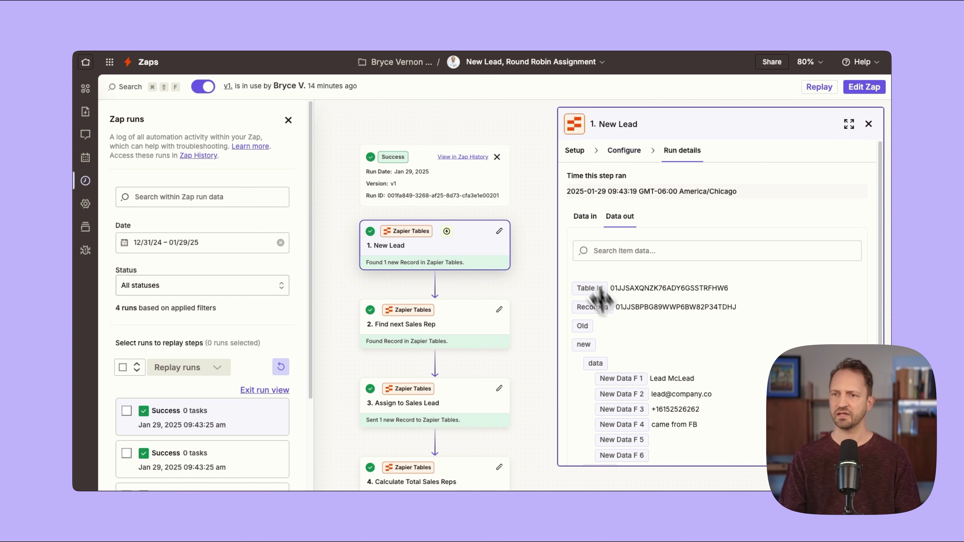
scroll(590, 302, "down", 2)
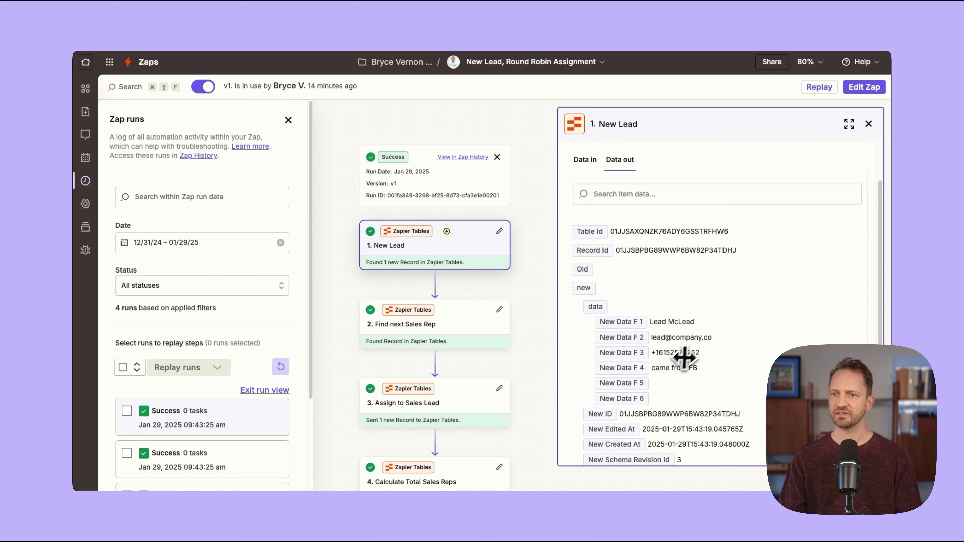
Inspect the Find next Sales Rep, Assign to Sales Lead and Calculate Total Sales Reps outputs.
left_click(458, 334)
scroll(694, 239, "down", 3)
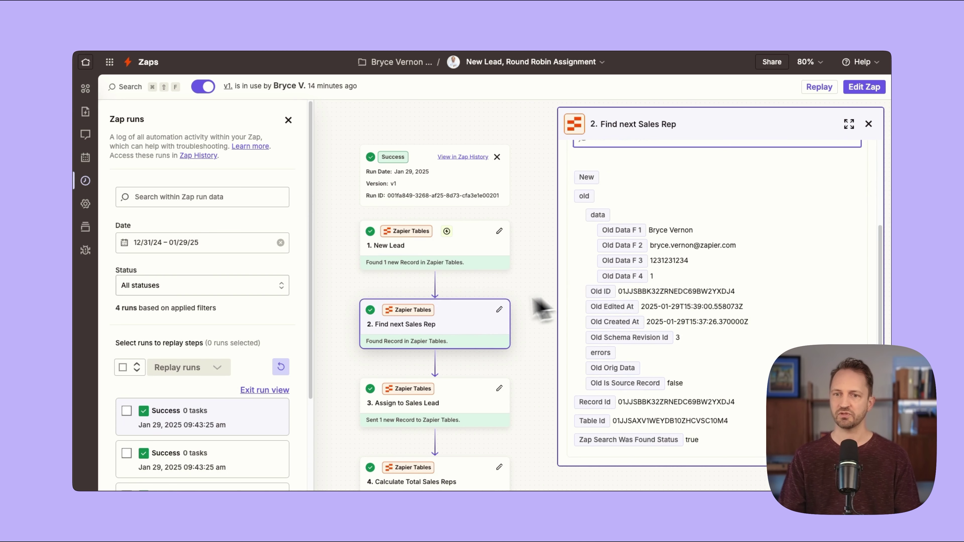
scroll(493, 313, "down", 1)
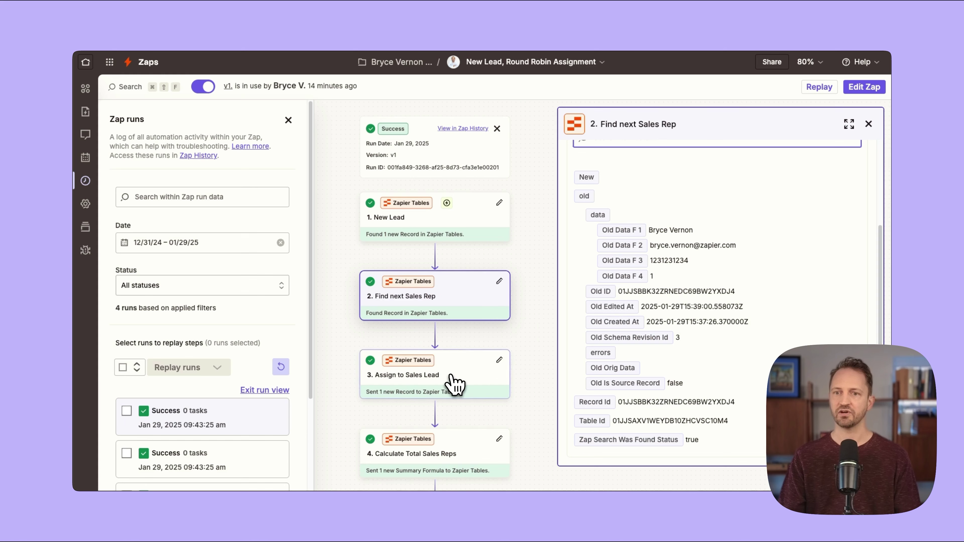
left_click(453, 384)
scroll(692, 332, "down", 2)
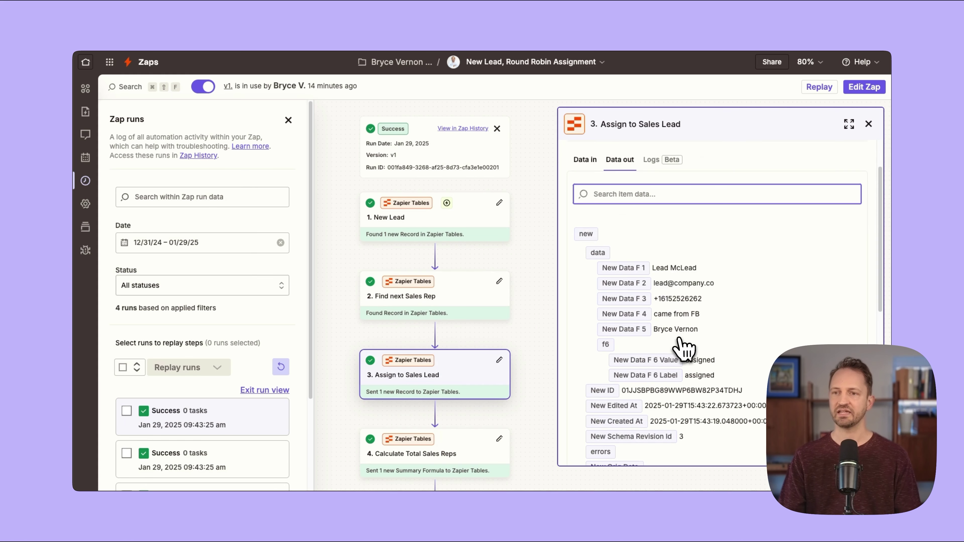
left_click_drag(654, 329, 694, 328)
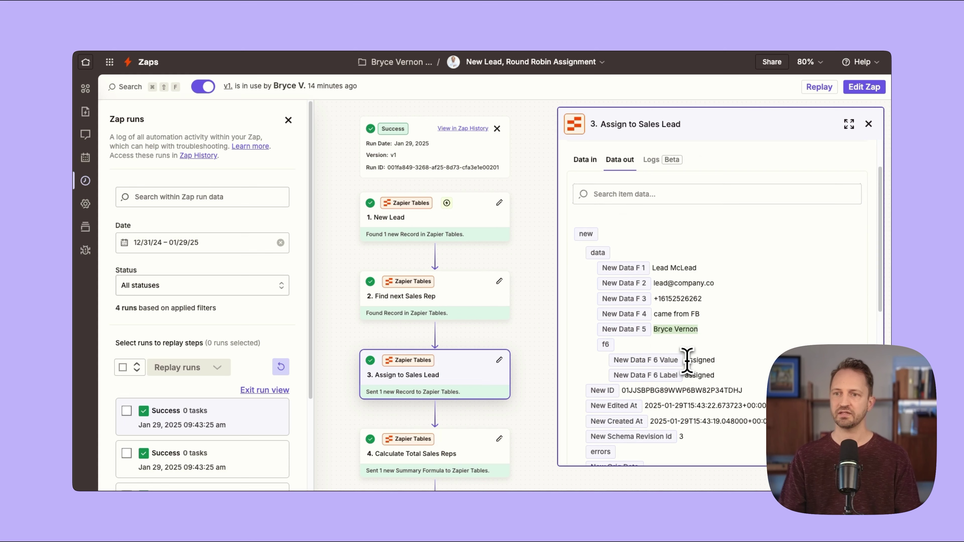
scroll(440, 353, "down", 3)
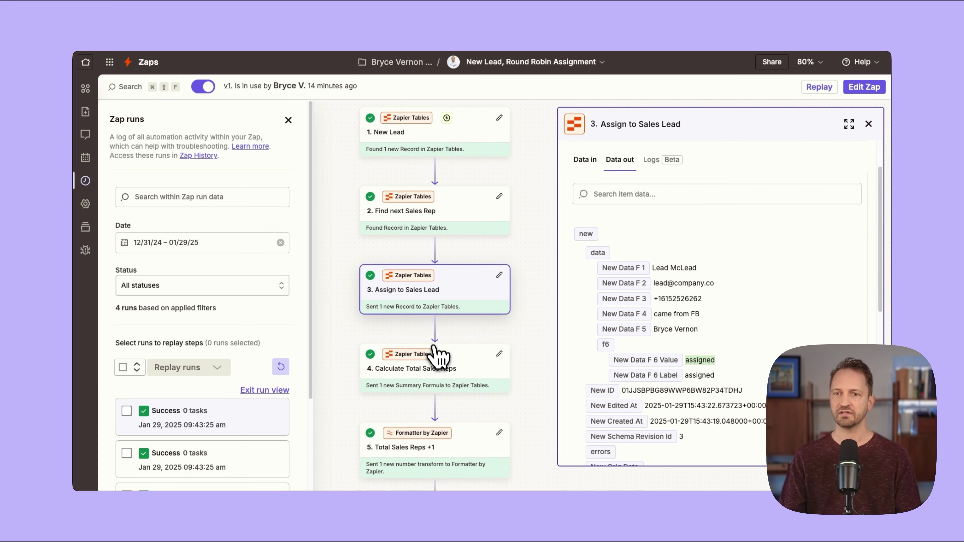
left_click(448, 372)
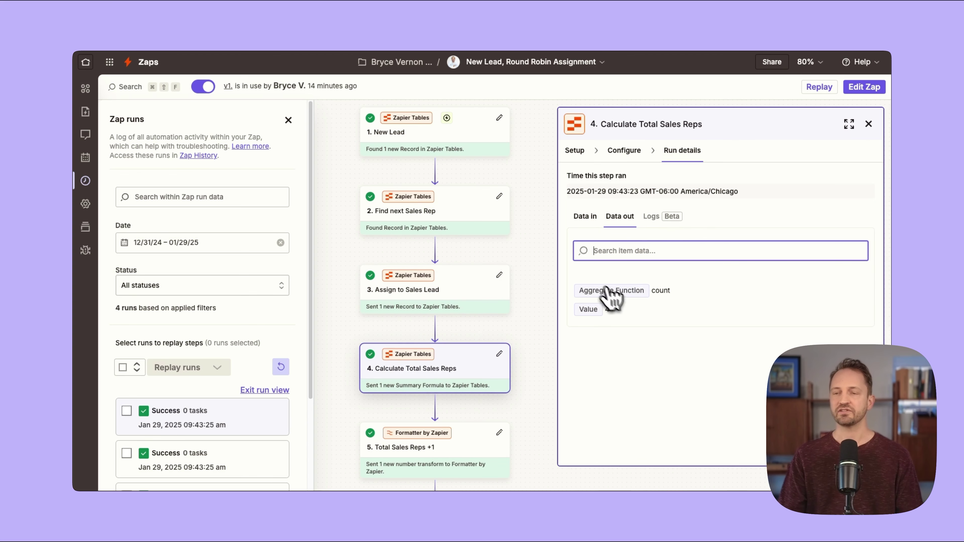
Review the Total Sales Reps +1 and Move Sales Rep to Back of Line steps, position 5.
left_click(740, 5)
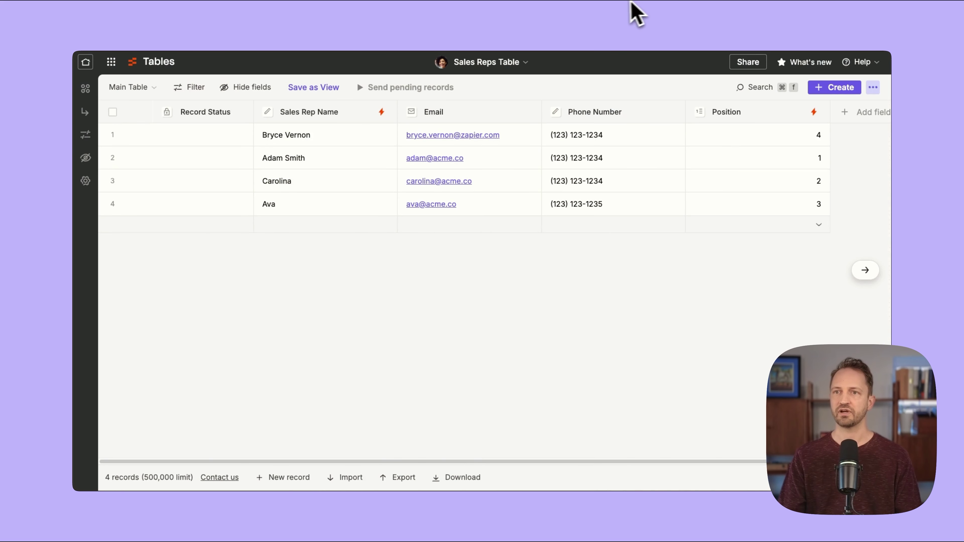
left_click(668, 4)
scroll(479, 334, "down", 2)
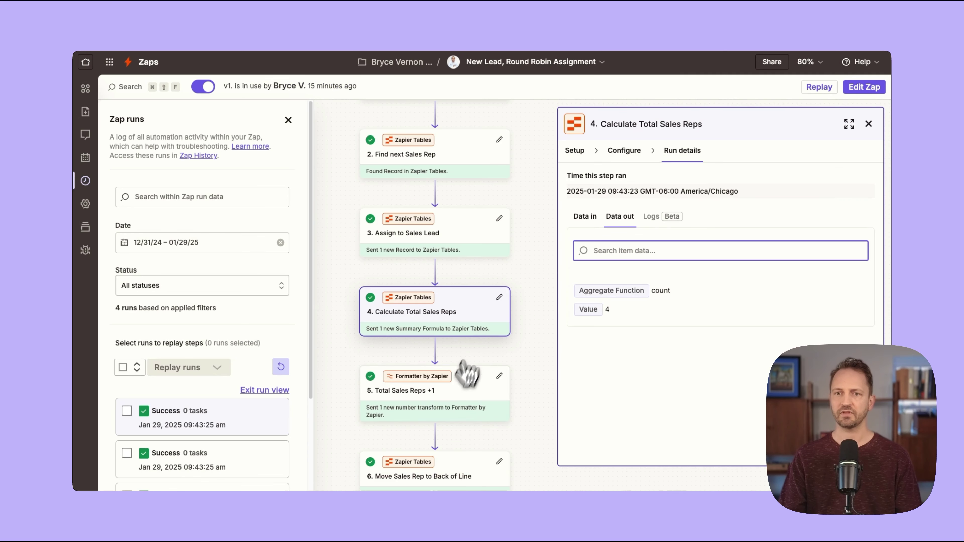
left_click(435, 390)
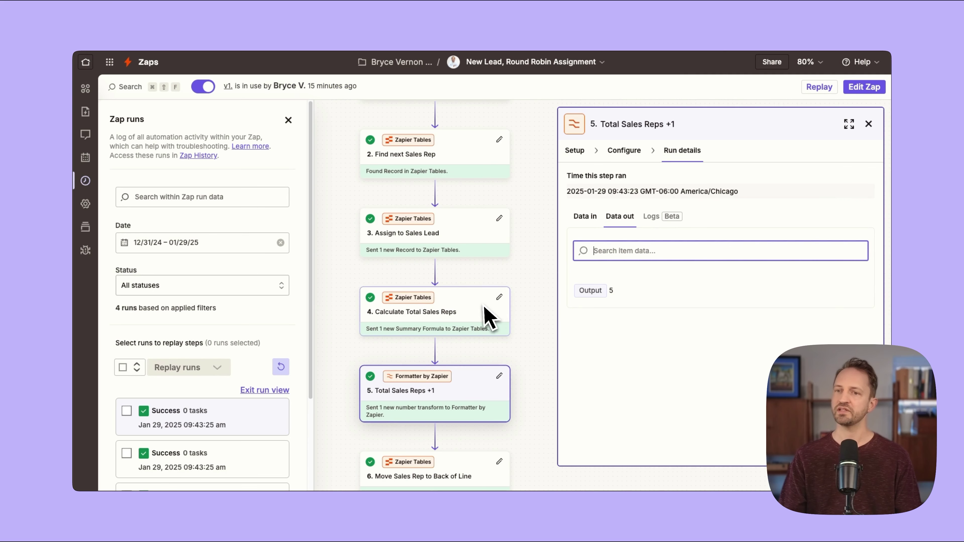
scroll(485, 317, "down", 3)
scroll(473, 266, "down", 1)
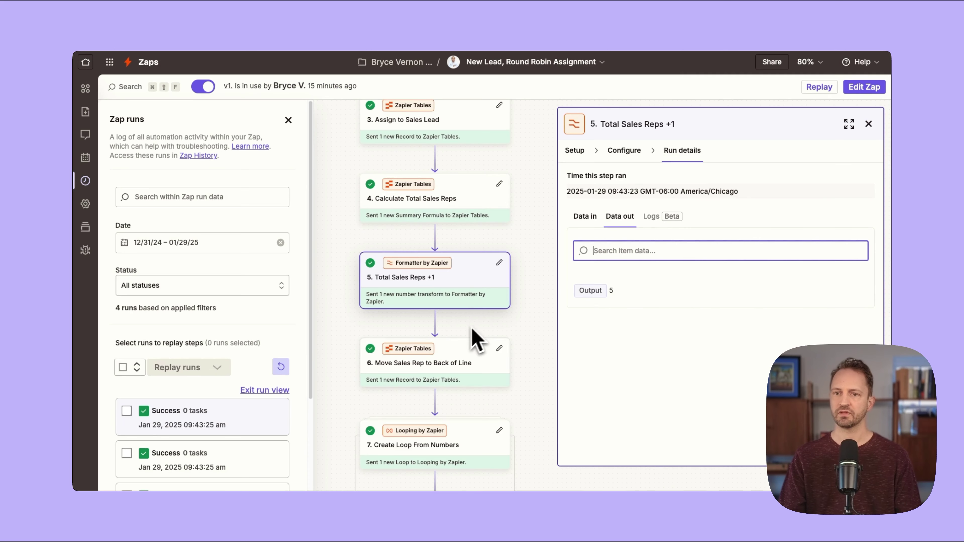
left_click(456, 371)
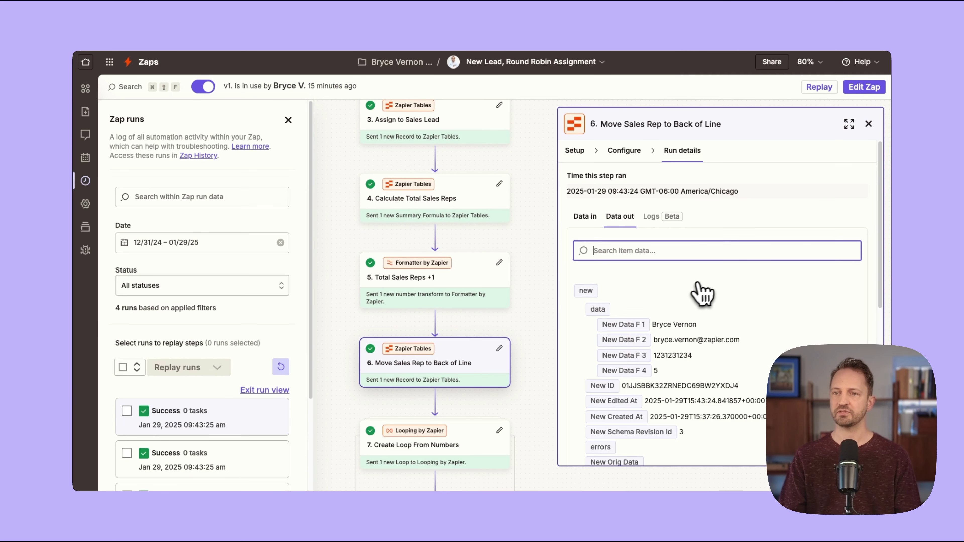
scroll(702, 295, "down", 2)
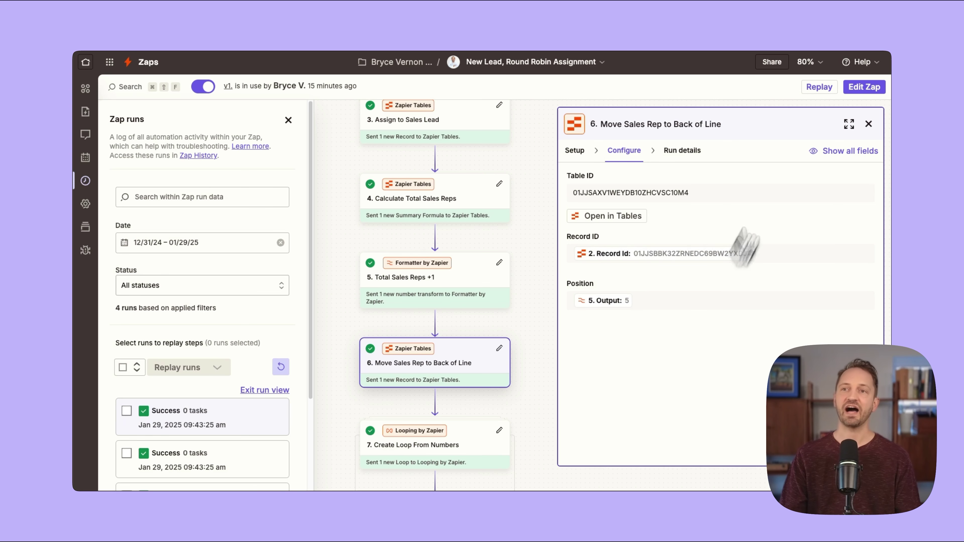
scroll(497, 323, "down", 5)
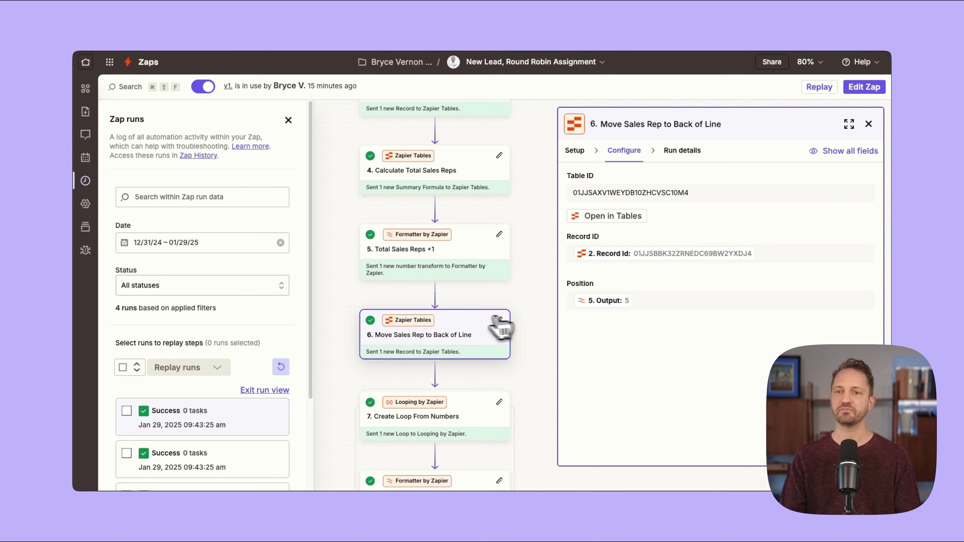
scroll(462, 238, "down", 4)
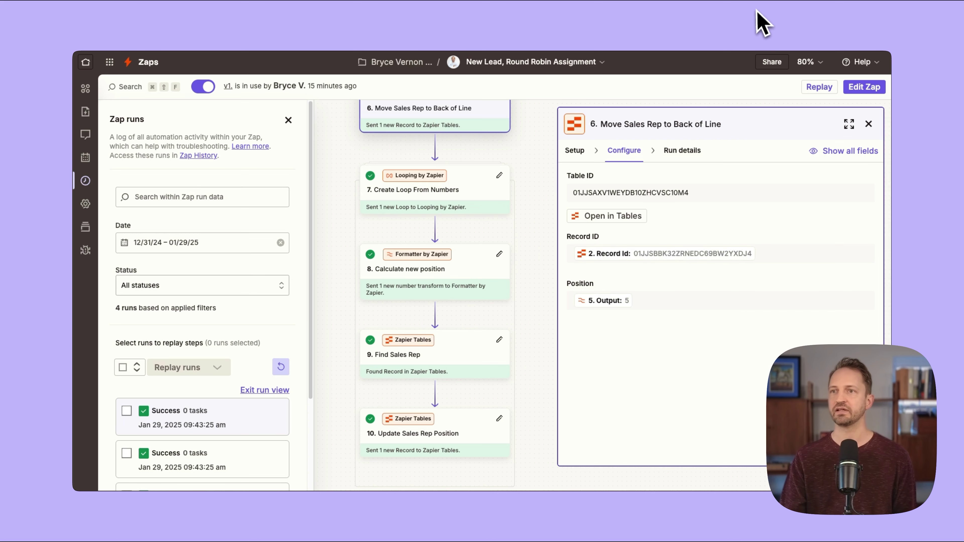
Compare with the Sales Reps Table, then review the Create Loop From Numbers and Calculate new position steps.
left_click(744, 6)
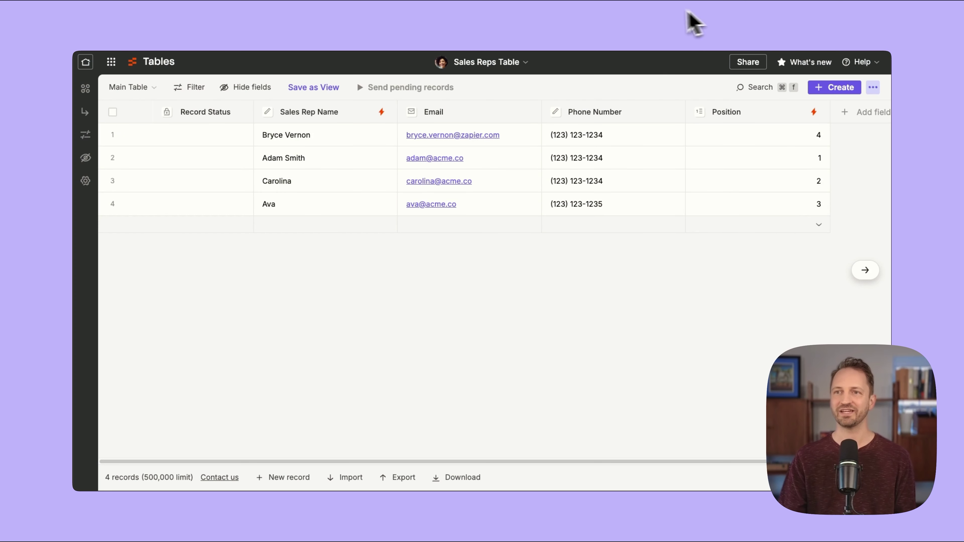
left_click(647, 20)
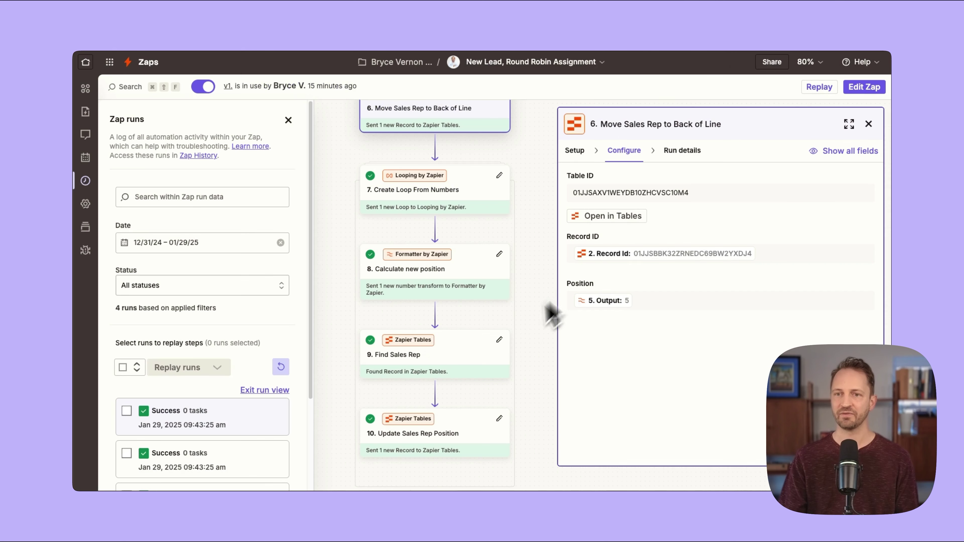
left_click(462, 197)
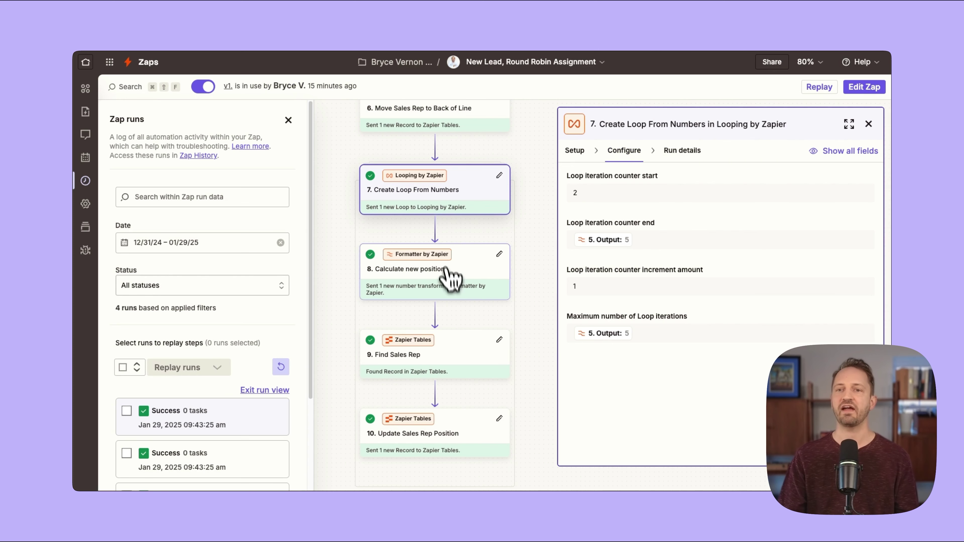
left_click(460, 289)
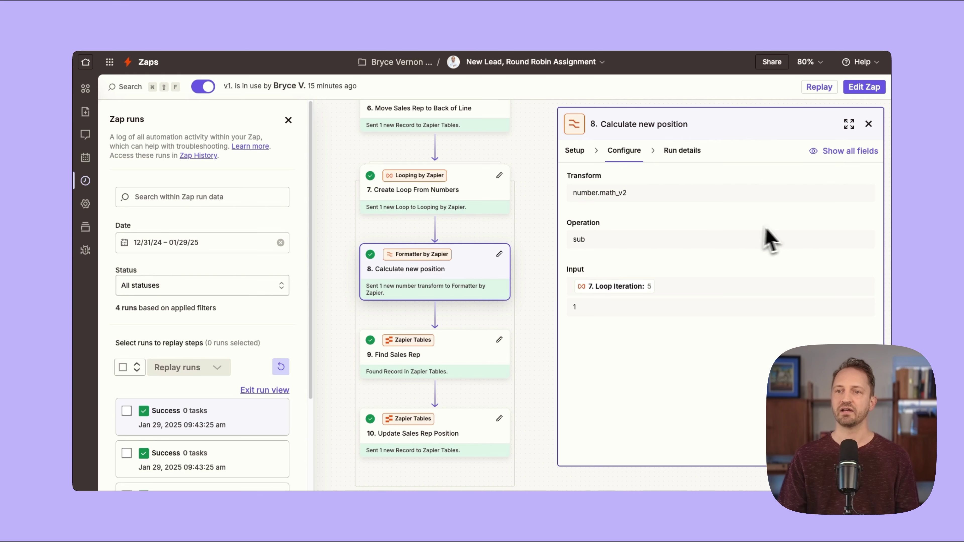
Review the Find Sales Rep and Update Sales Rep Position step settings, then view the Leads Table.
left_click(427, 364)
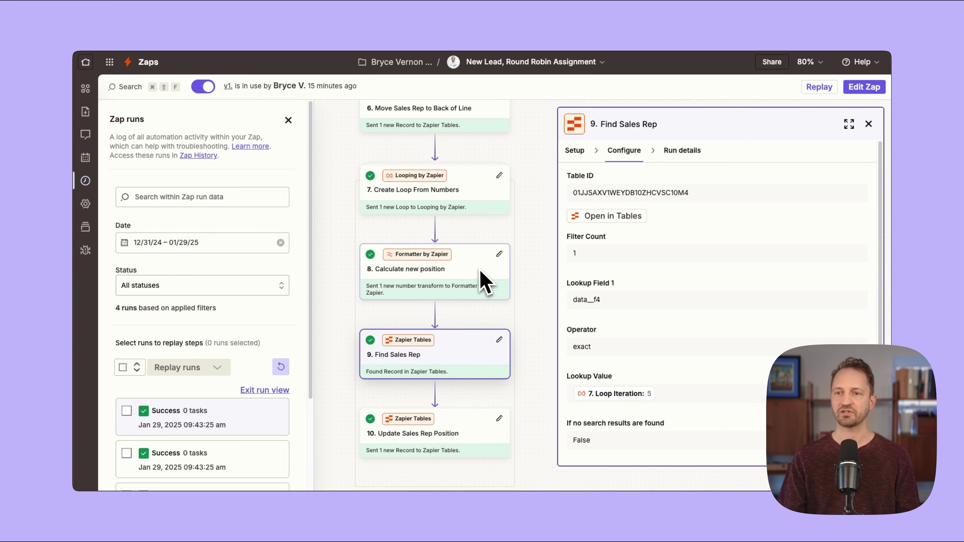
scroll(677, 308, "down", 2)
scroll(675, 308, "up", 2)
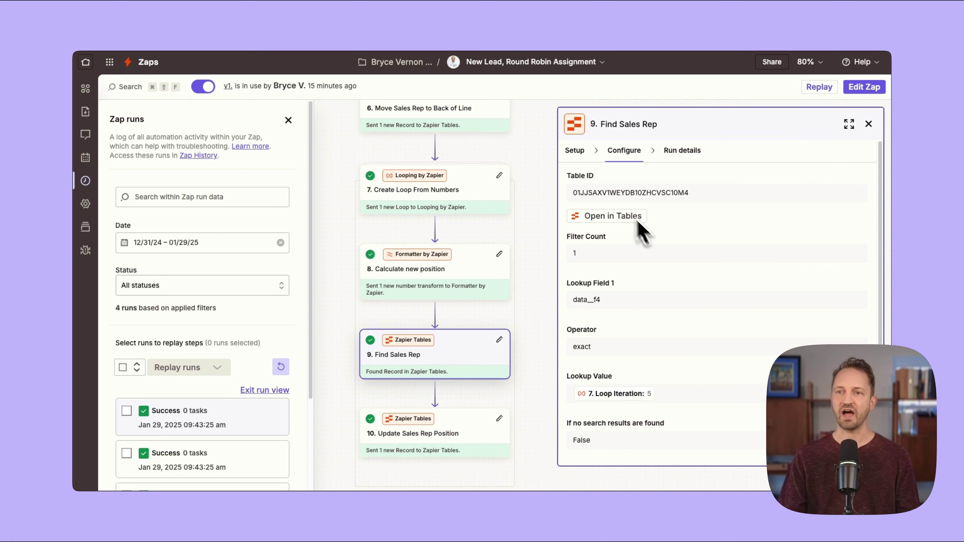
scroll(505, 350, "down", 1)
left_click(468, 402)
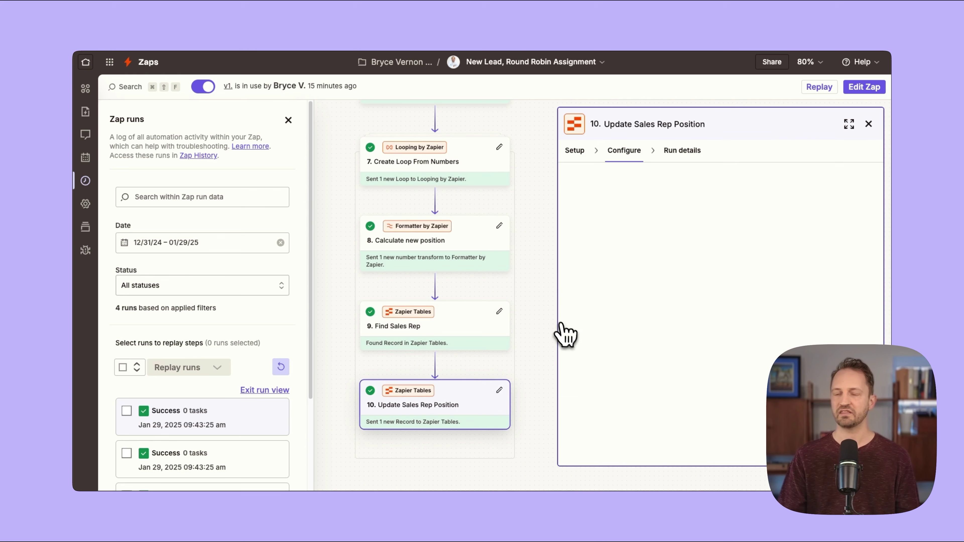
left_click(755, 12)
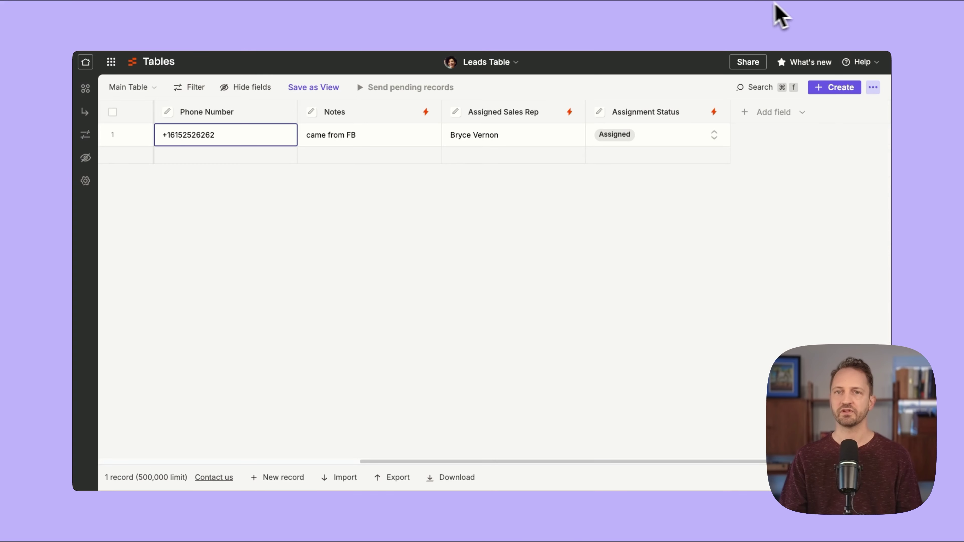
Fill the Submit a New Lead form with a second lead's details, corrected phone, and note 'Came from website'.
left_click(742, 12)
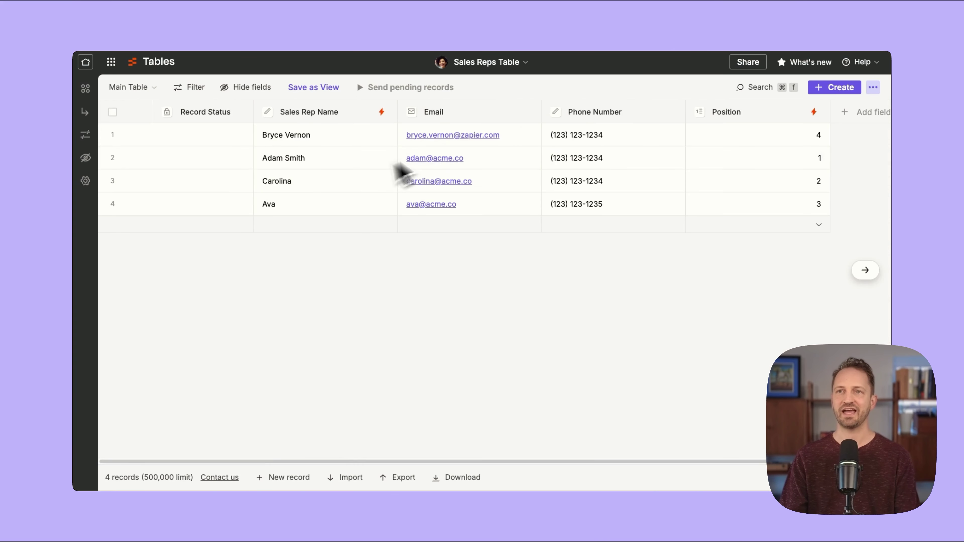
left_click(611, 8)
left_click(418, 189)
type("Ms. Lead")
key("Tab")
key("Tab")
key("Tab")
type("Came from website")
triple_click(473, 301)
Submit the lead and confirm it shows in the Leads Table as Assigned.
left_click(496, 387)
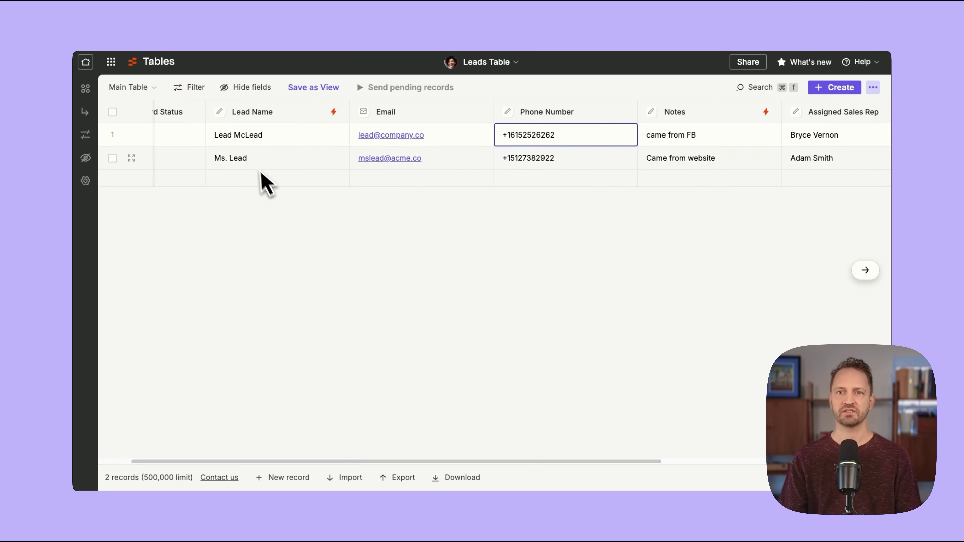
scroll(288, 182, "right", 5)
scroll(302, 178, "right", 3)
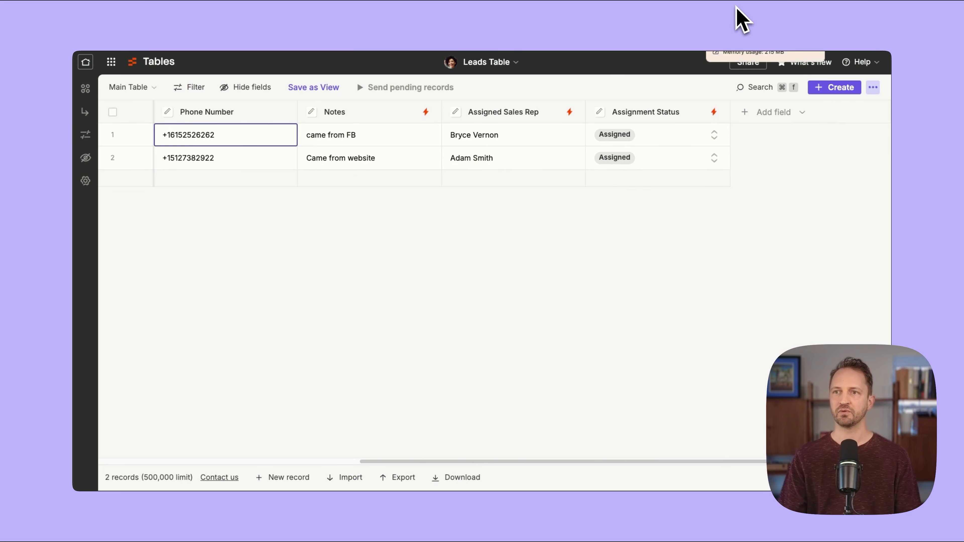
left_click(736, 17)
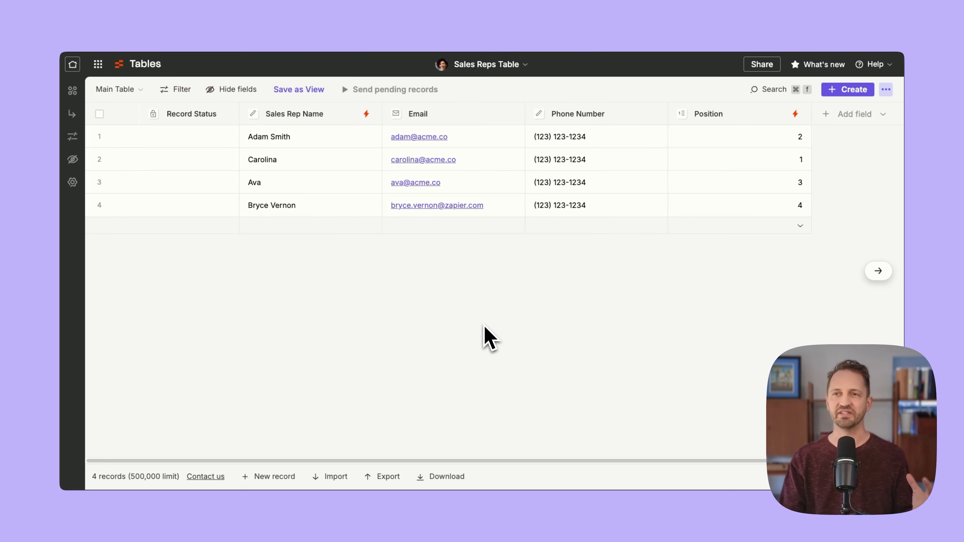
Confirm the four reps' Position values rotated, then return to the Lead Management System canvas.
left_click(396, 10)
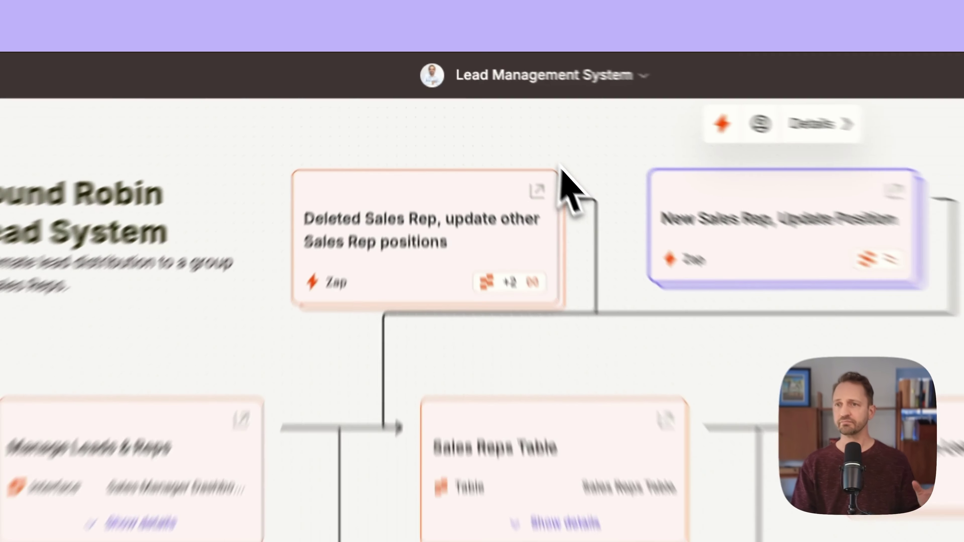
Go back to the Sales Reps Table, now showing positions 2, 1, 3 and 4.
mouse_move(598, 151)
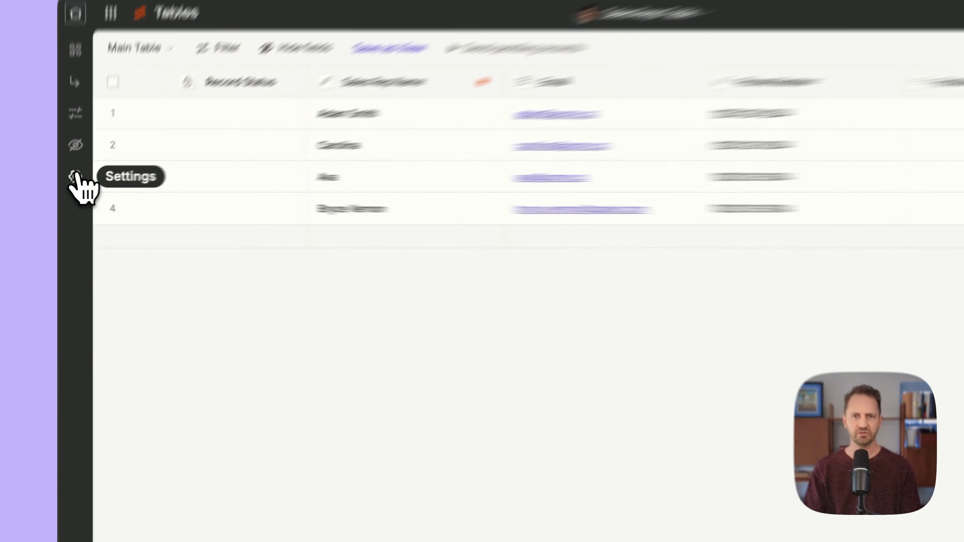
Set the Sales Reps Table's Send records option to Automatically and save the settings.
left_click(76, 175)
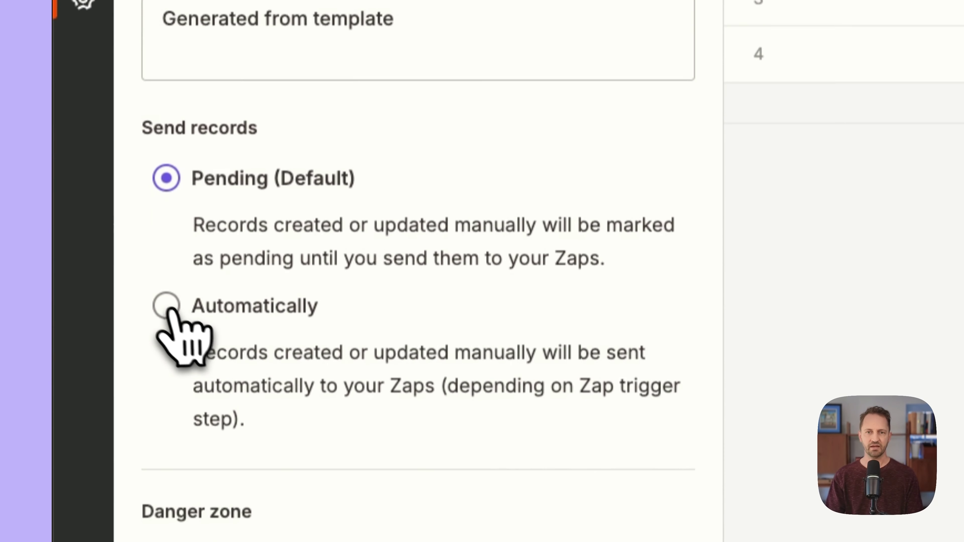
left_click(167, 307)
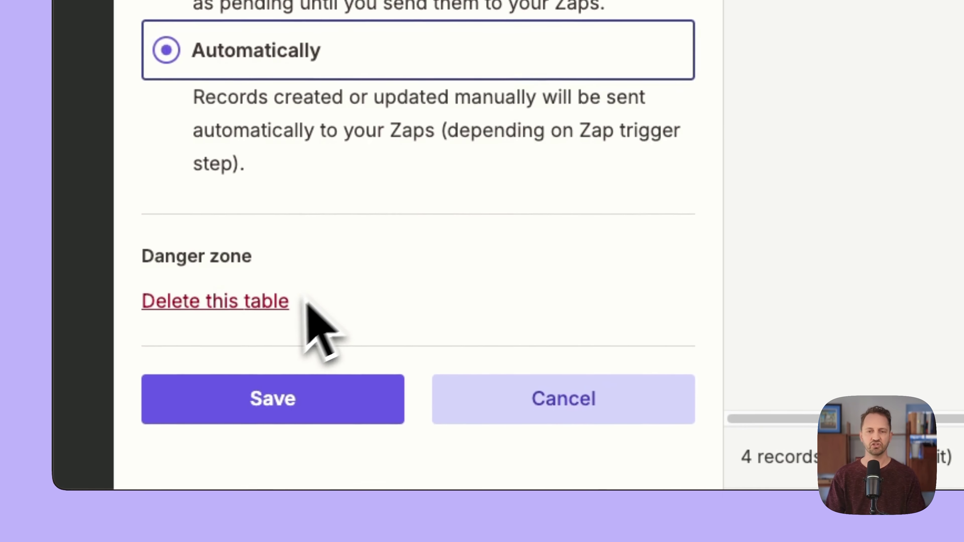
left_click(314, 407)
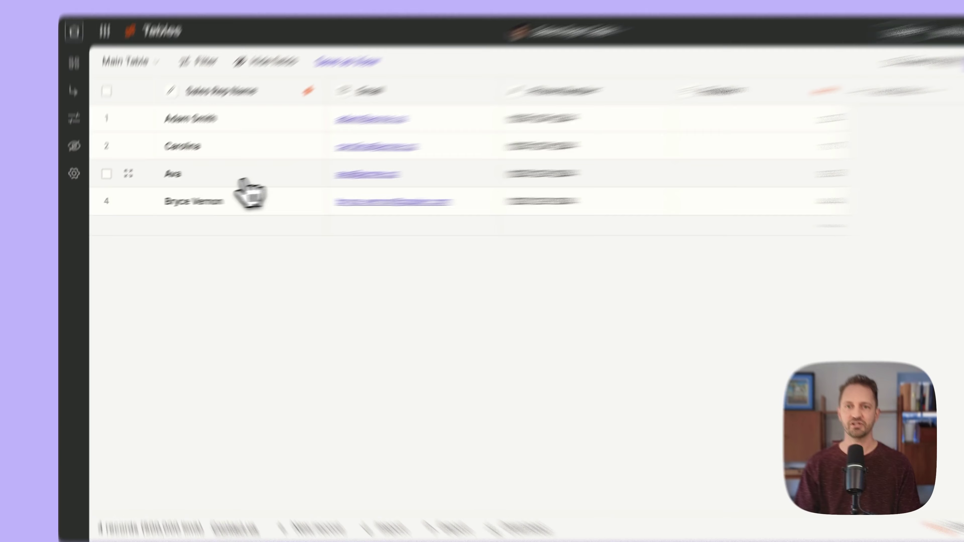
Delete the third sales rep's record and check the last rep's Position changes to 3.
right_click(201, 189)
left_click(396, 410)
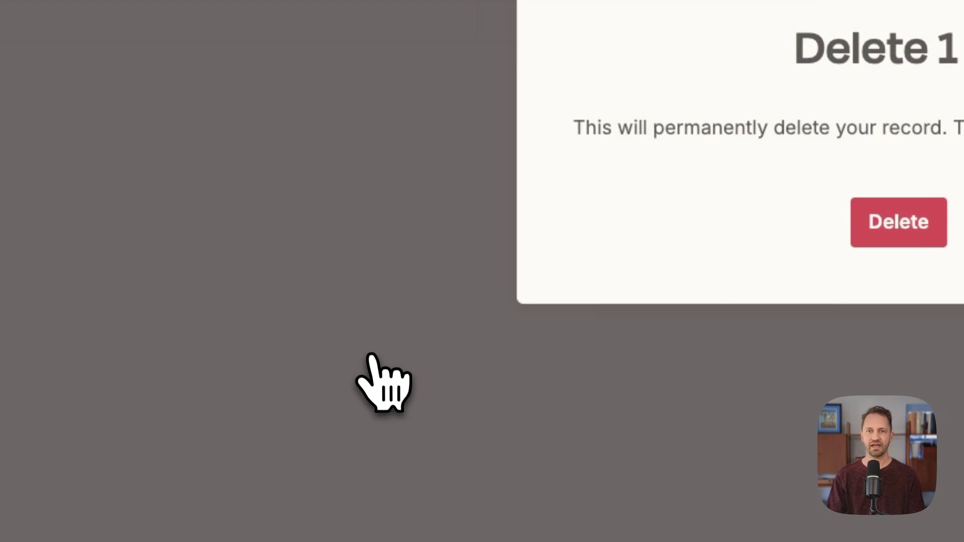
left_click(607, 266)
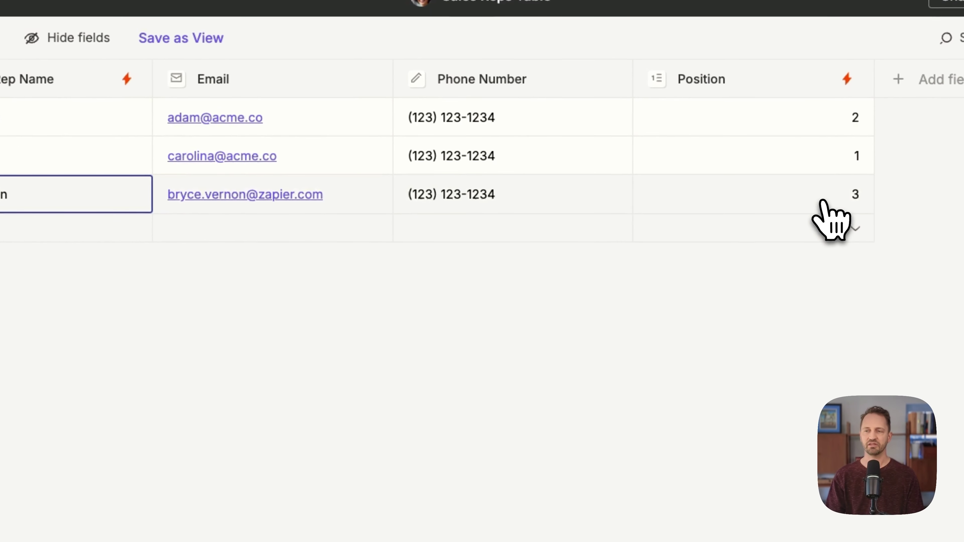
left_click(859, 207)
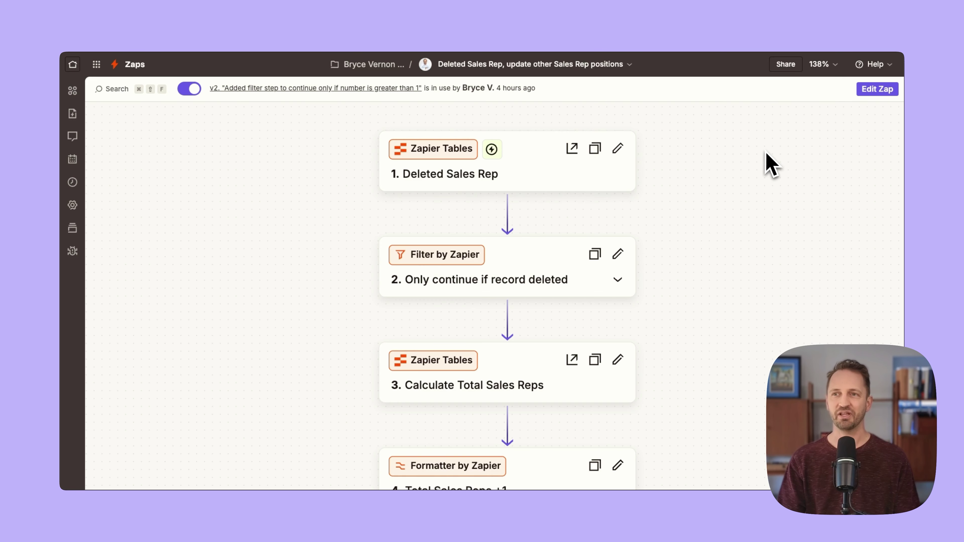
scroll(549, 174, "down", 3)
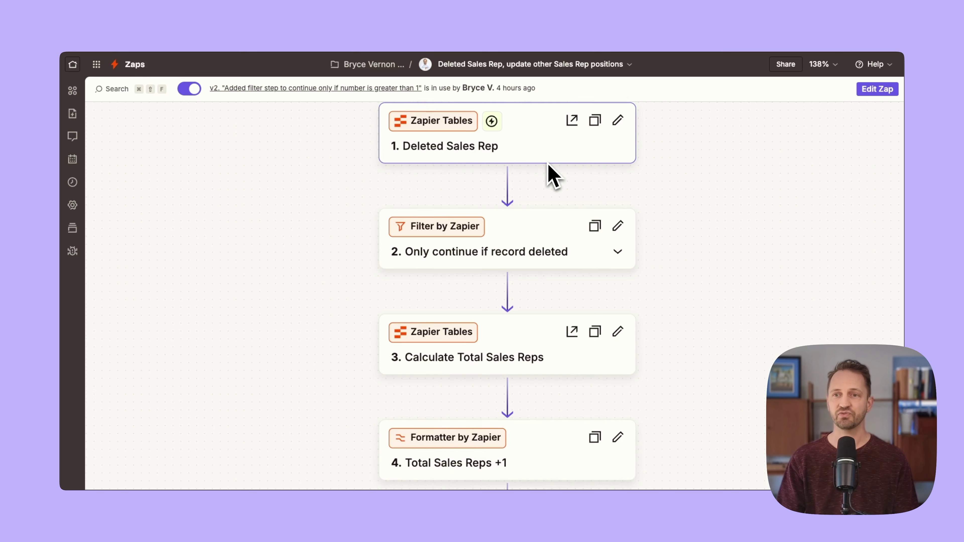
scroll(549, 174, "down", 1)
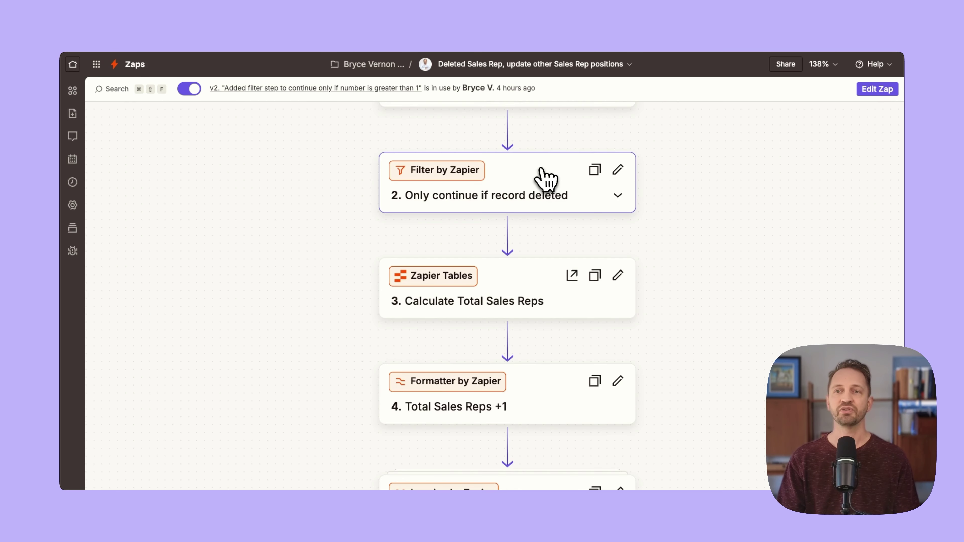
left_click(538, 188)
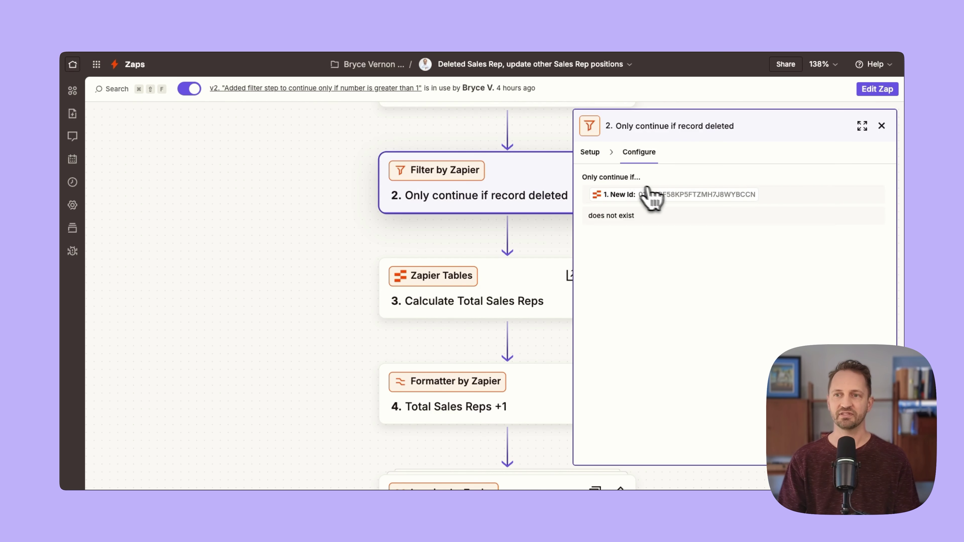
scroll(514, 219, "up", 2)
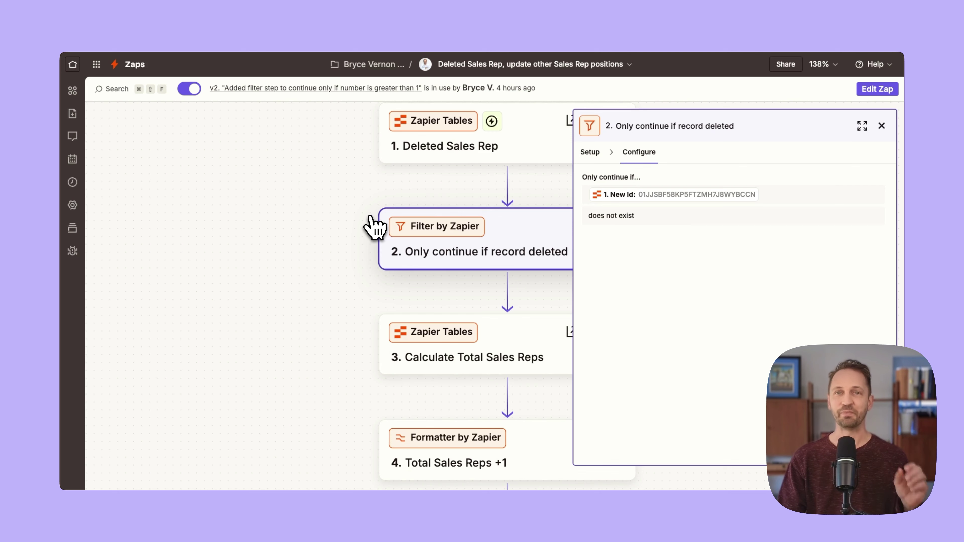
left_click(882, 126)
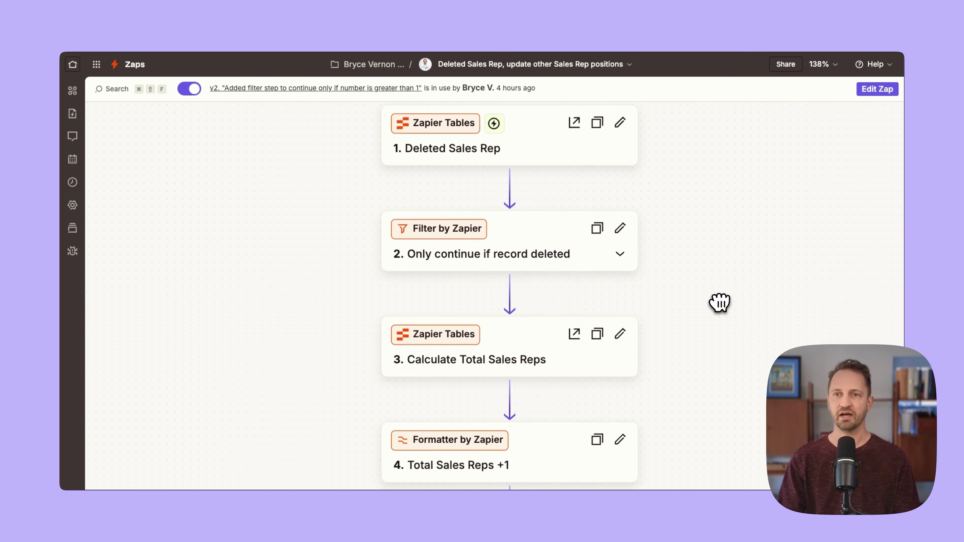
left_click(533, 154)
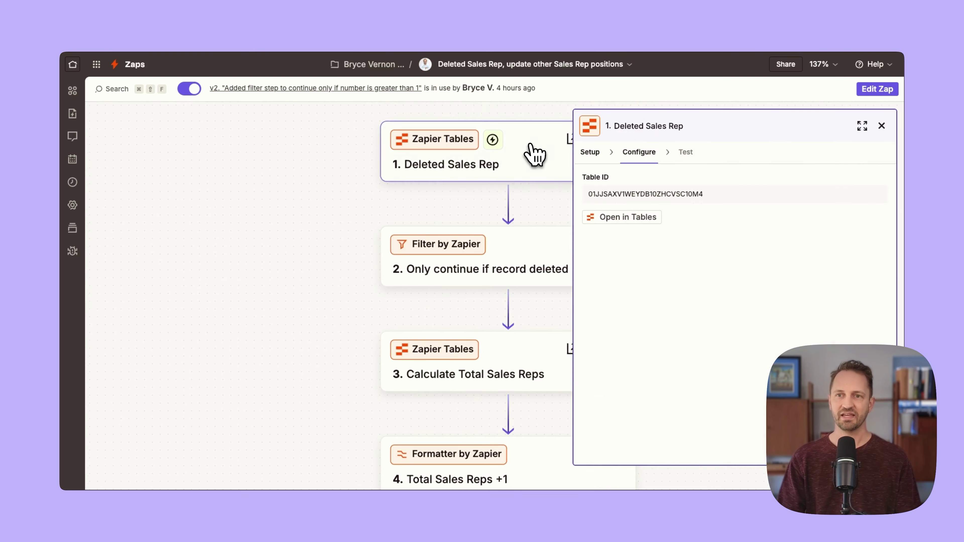
left_click(590, 153)
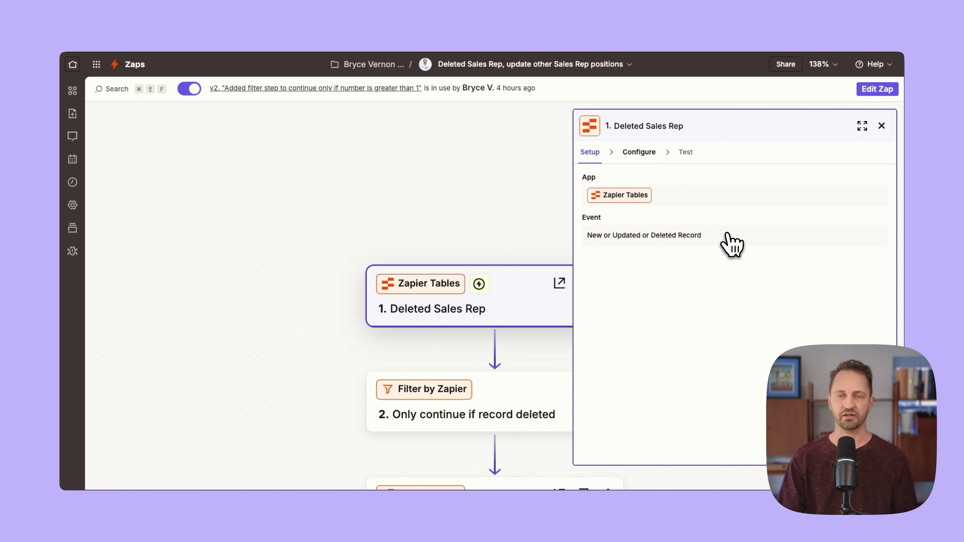
left_click(881, 126)
scroll(717, 227, "down", 4)
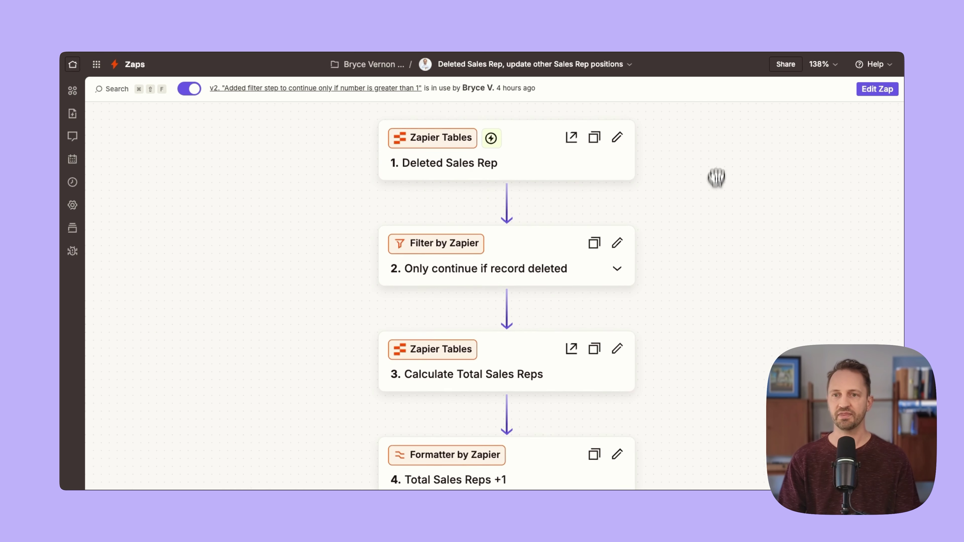
scroll(715, 315, "down", 3)
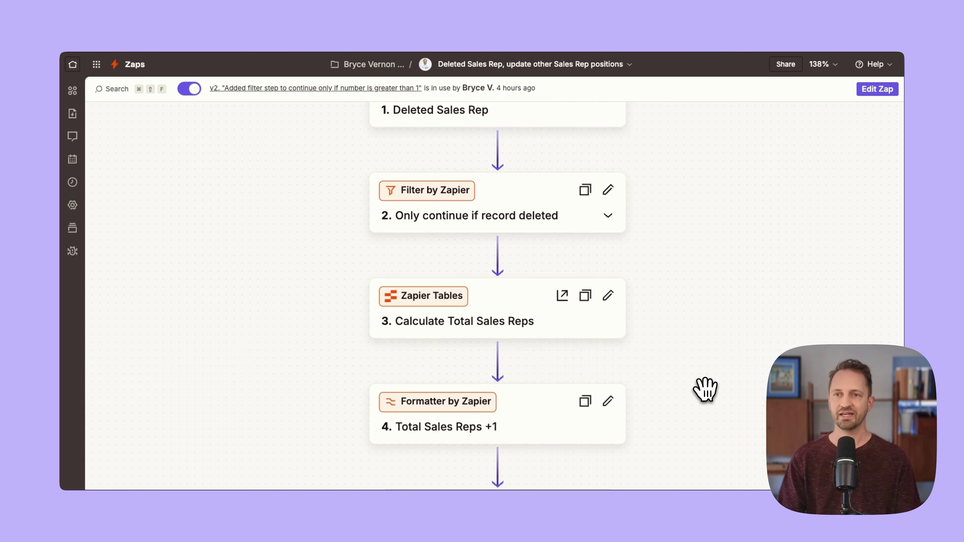
scroll(704, 364, "down", 4)
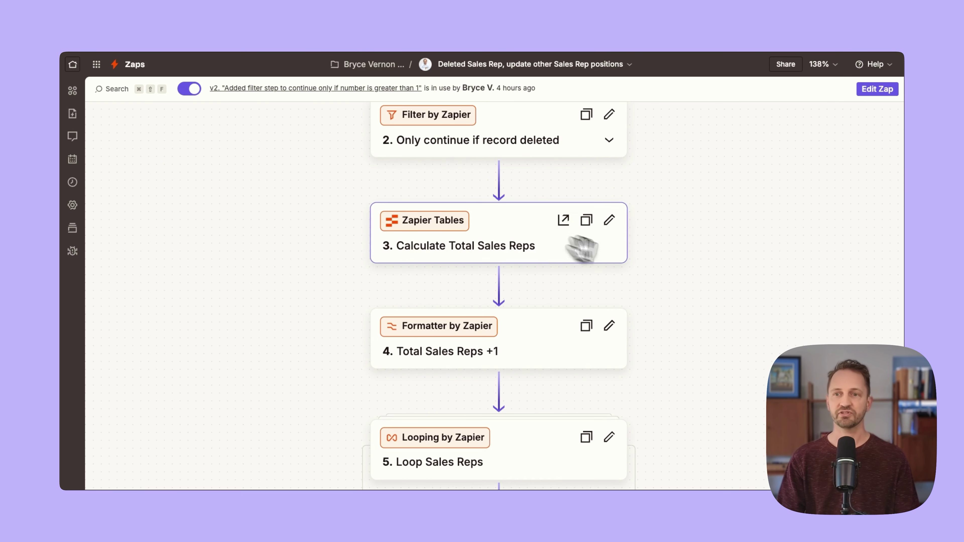
scroll(719, 357, "down", 2)
left_click_drag(718, 357, 711, 261)
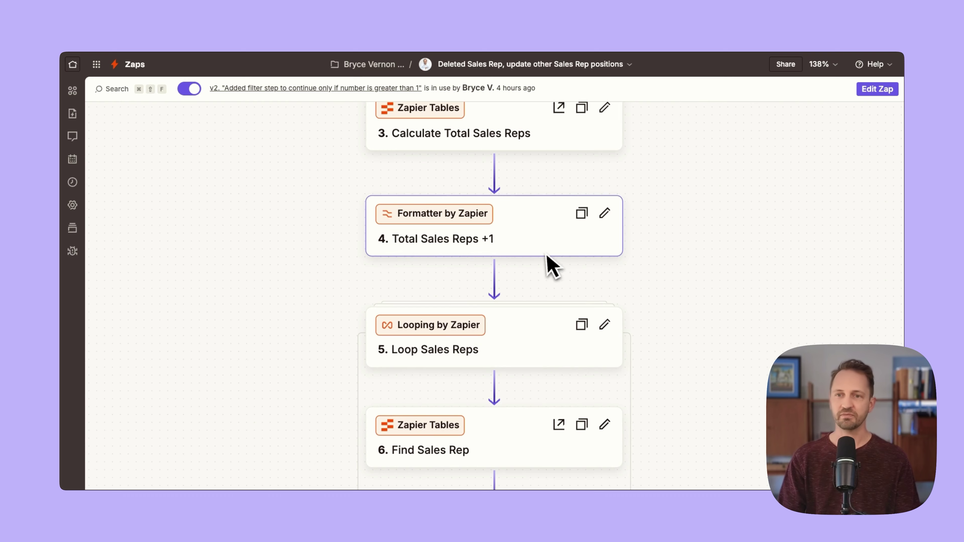
left_click_drag(679, 351, 676, 201)
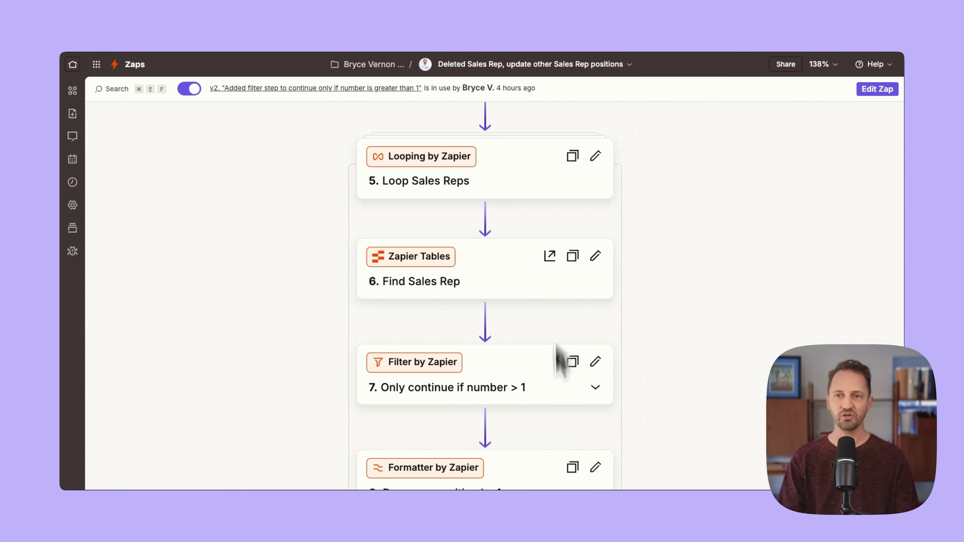
scroll(684, 415, "down", 1)
left_click_drag(704, 420, 699, 376)
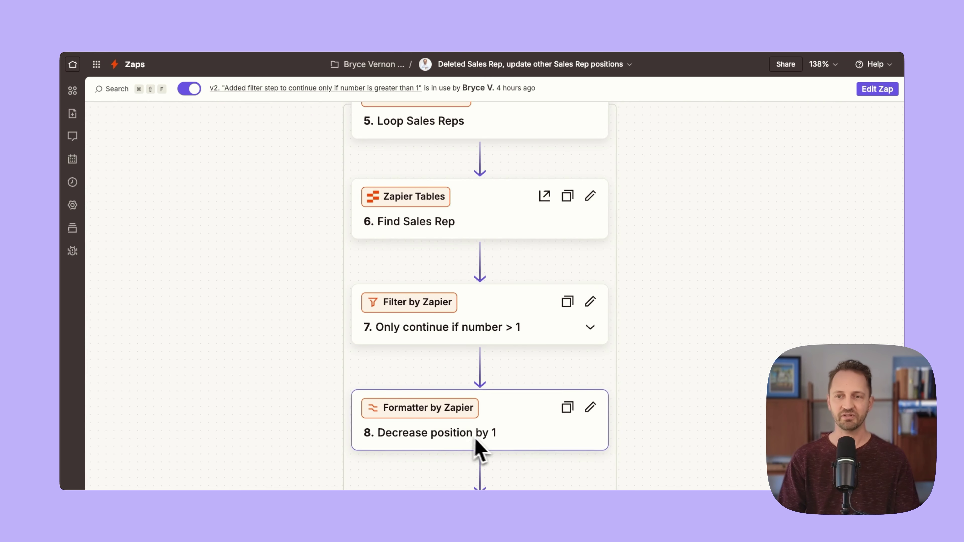
left_click_drag(713, 402, 694, 304)
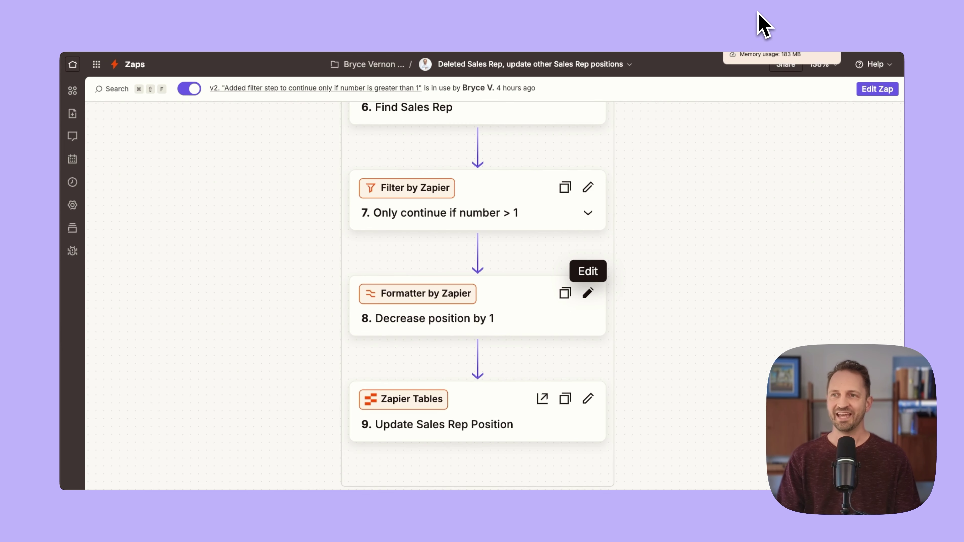
left_click(763, 23)
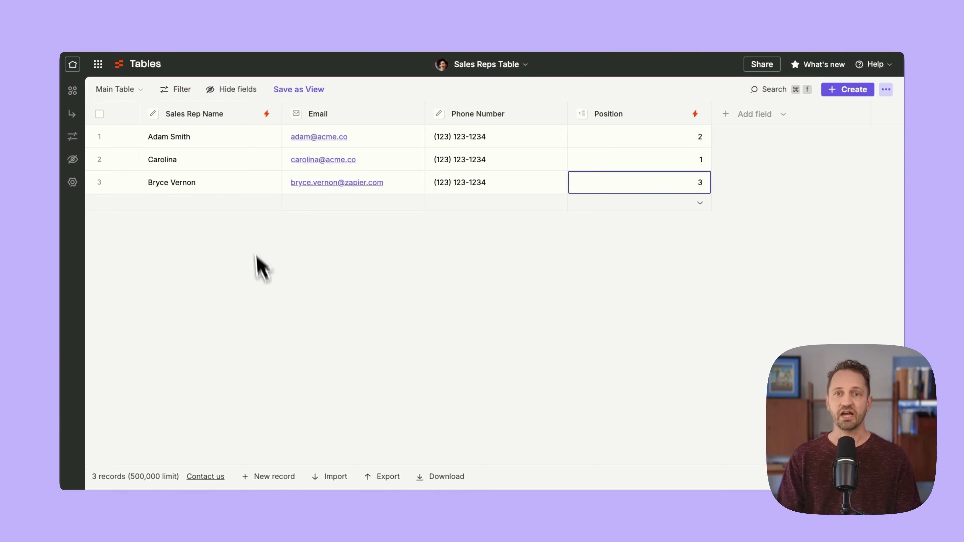
Add a new Sales Reps Table record, entering the rep's name and e-mail address.
left_click(275, 479)
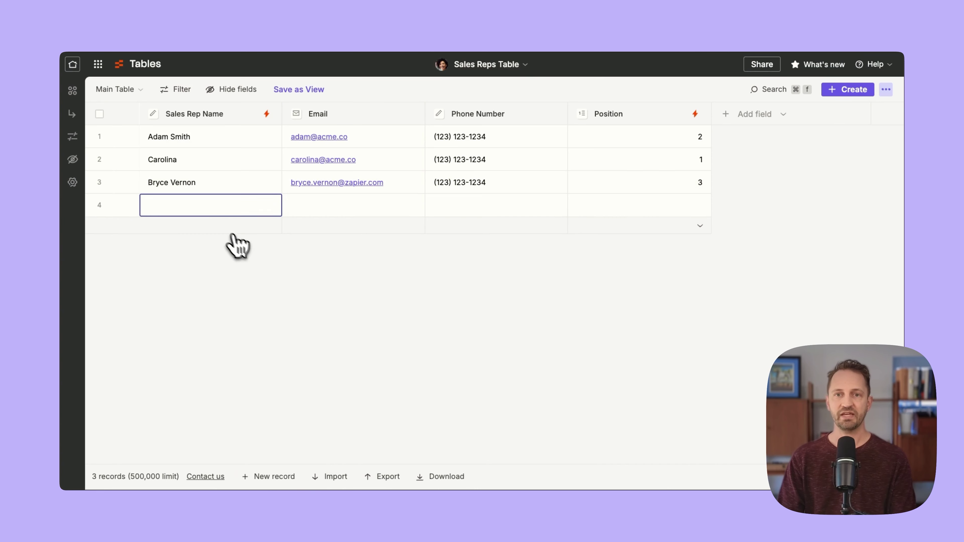
type("Jack")
key("Tab")
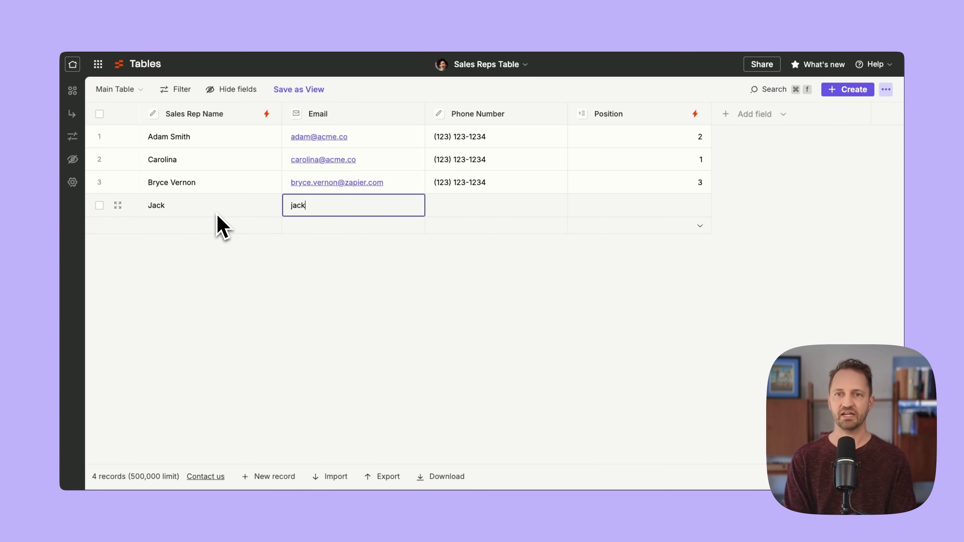
key("Tab")
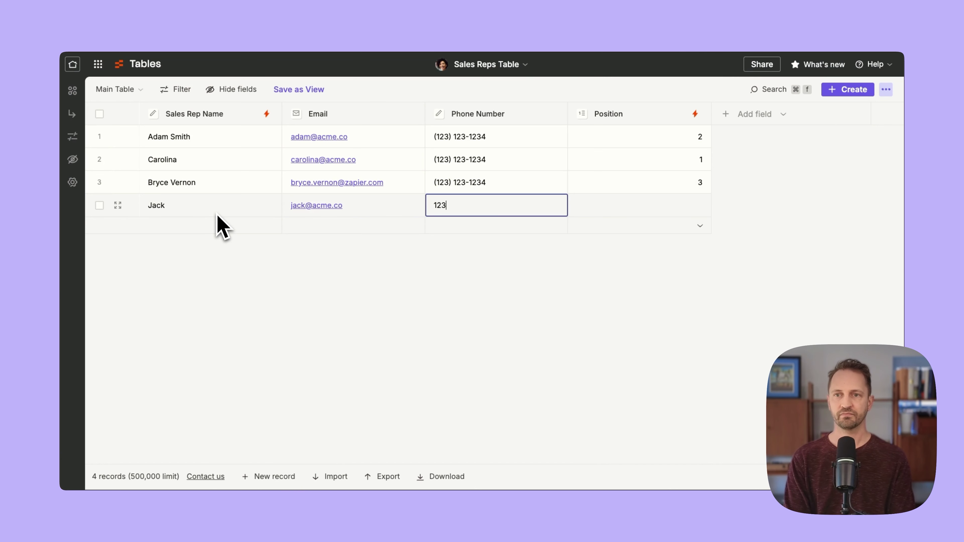